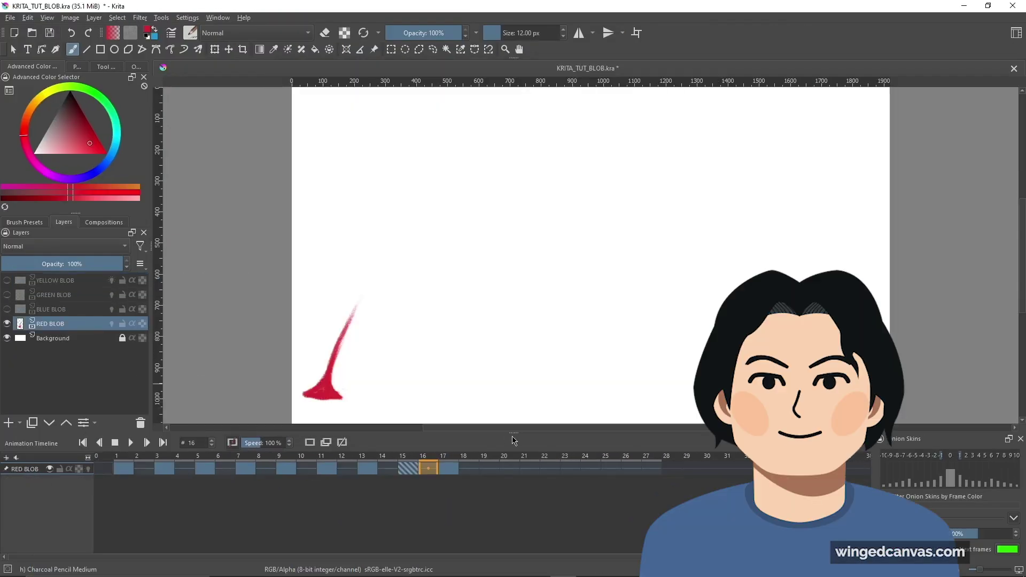
Enlarge the animation timeline panel and play the four-blob animation with Space
mouse_move(529, 434)
left_mouse_down()
mouse_move(530, 254)
mouse_move(529, 426)
mouse_move(530, 406)
left_mouse_up()
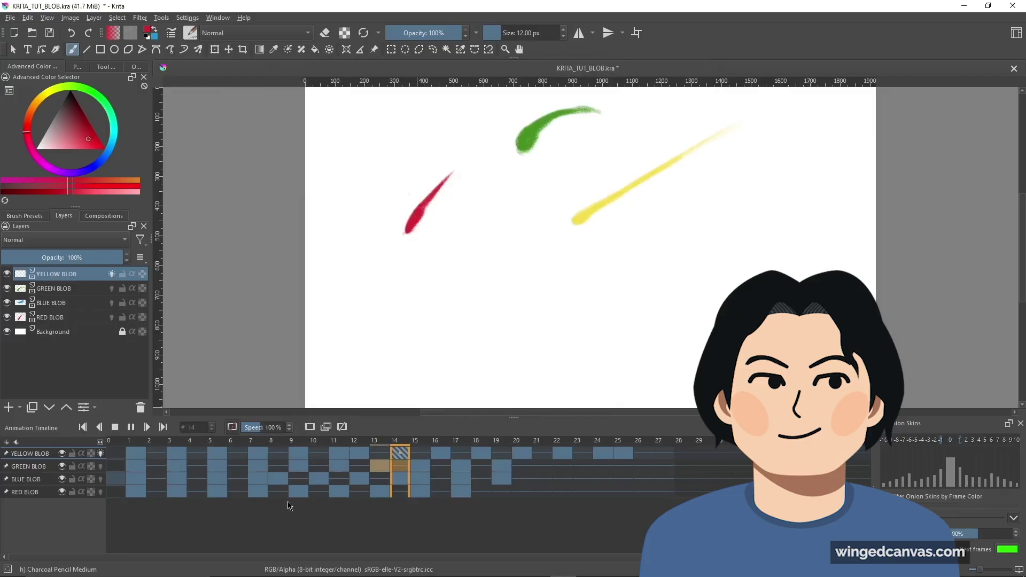
key("space")
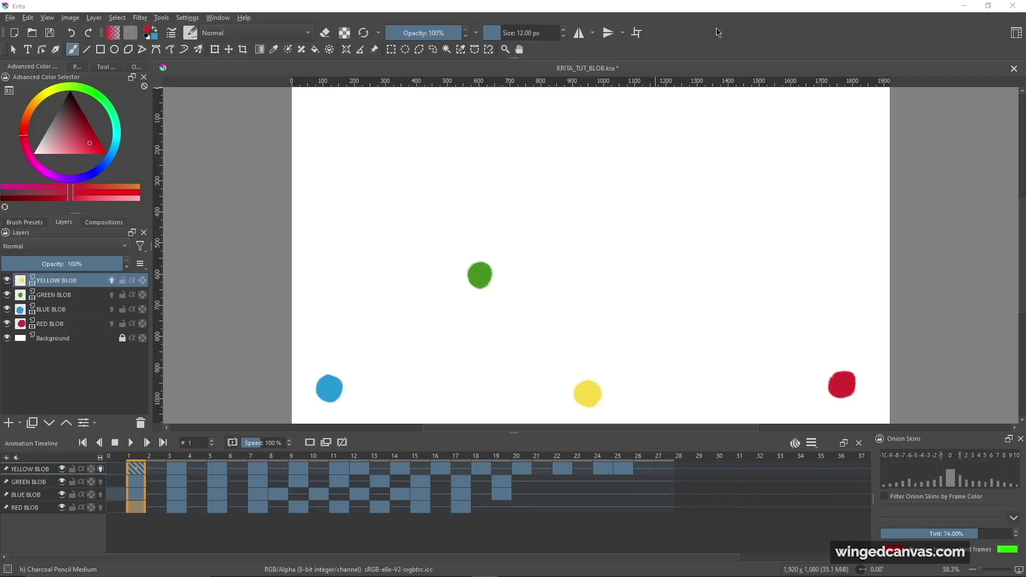
key("space")
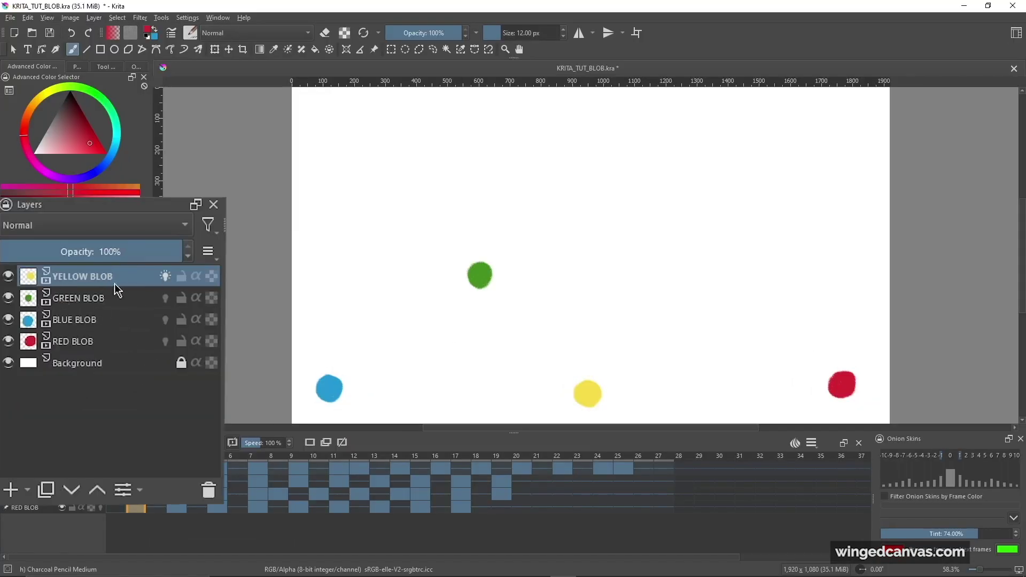
left_click(112, 302)
left_click(114, 323)
left_click(114, 345)
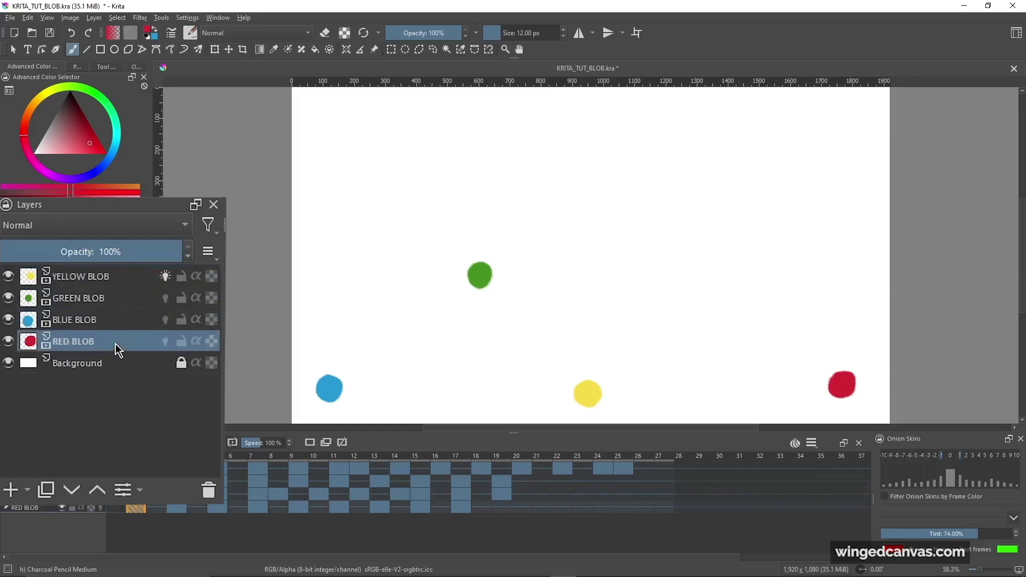
left_click(114, 281)
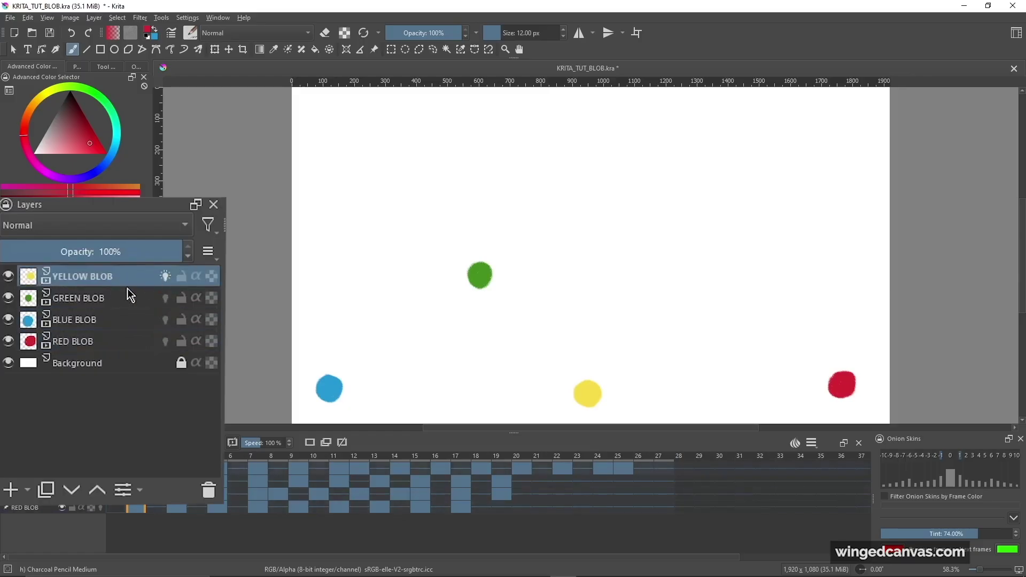
mouse_move(121, 297)
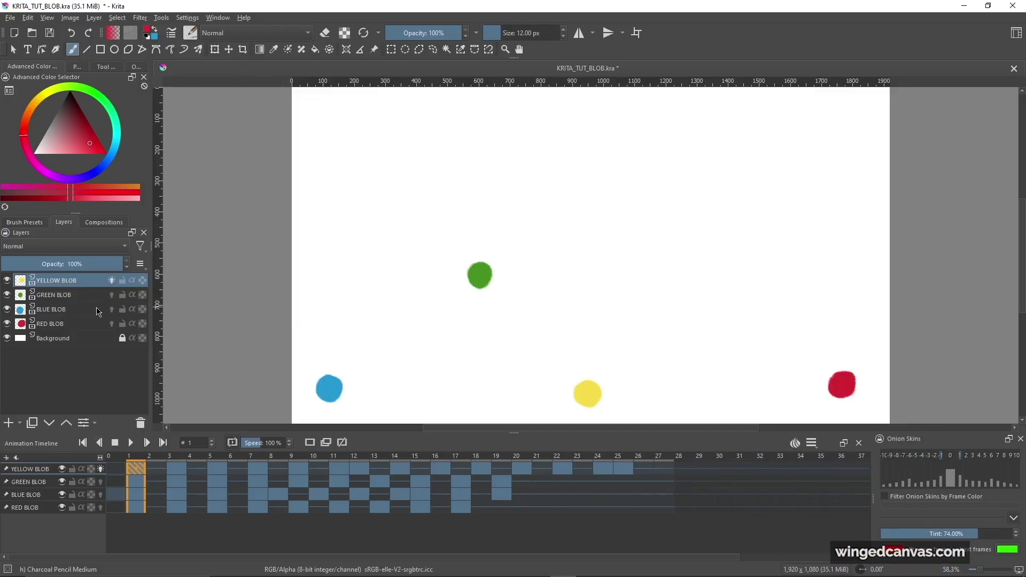
left_click(6, 280)
Hide the GREEN and BLUE BLOB layers, then play and stop the red blob's animation
left_click(6, 294)
left_click(6, 308)
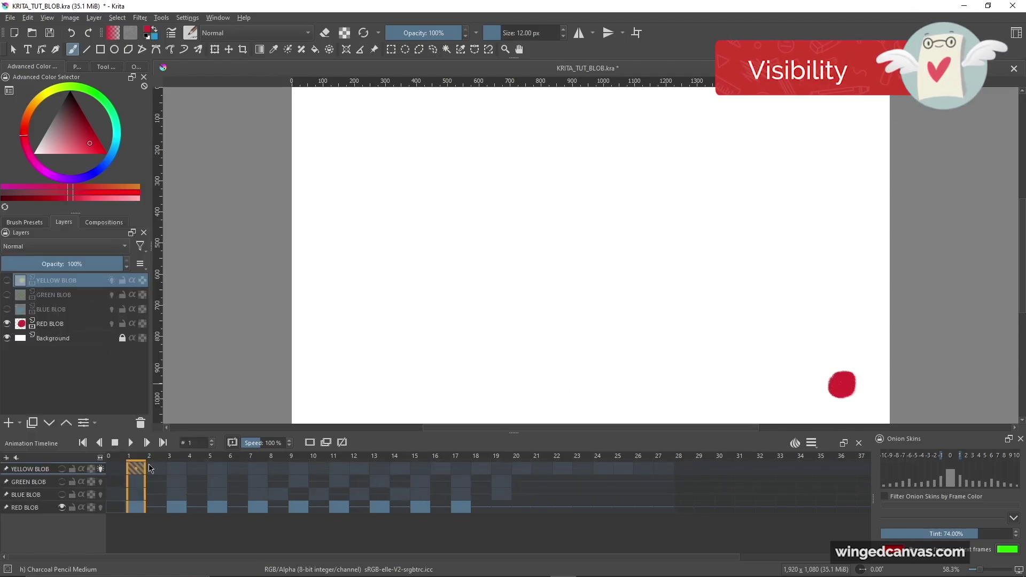
left_click(134, 445)
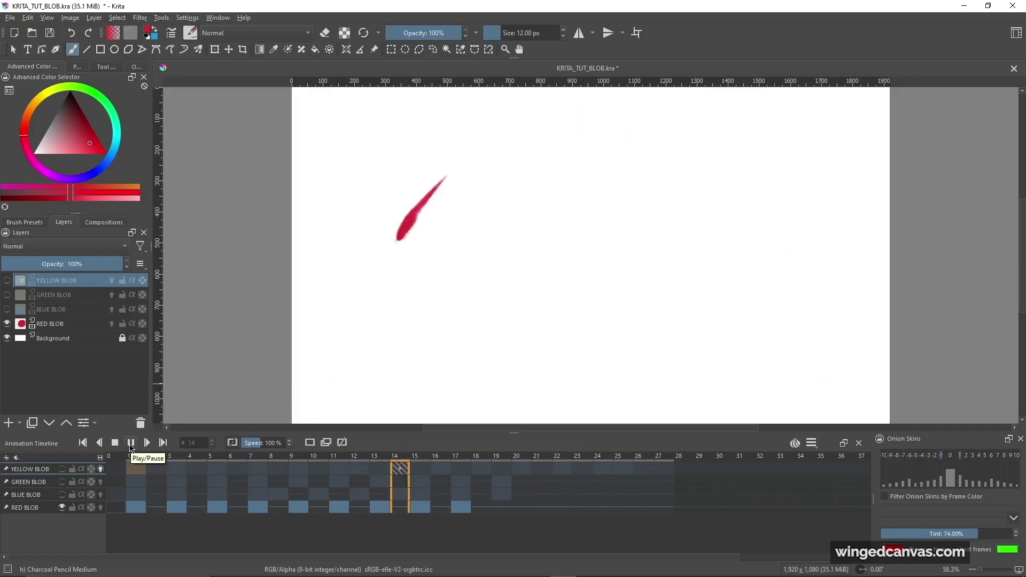
left_click(131, 444)
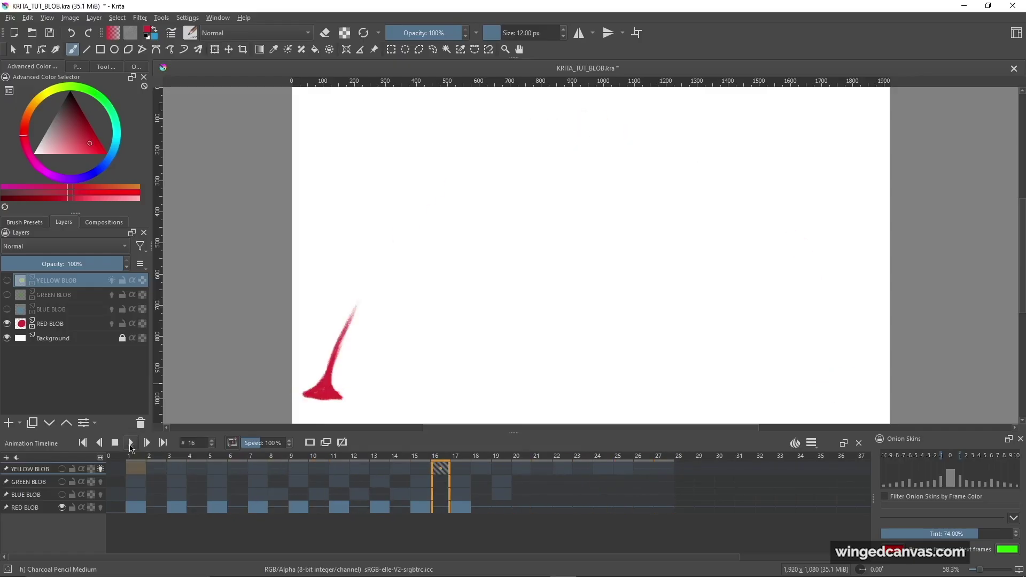
Unpin the GREEN, BLUE and YELLOW BLOB layers from the timeline and resize the timeline panel
left_click(7, 481)
left_click(7, 481)
left_click(11, 490)
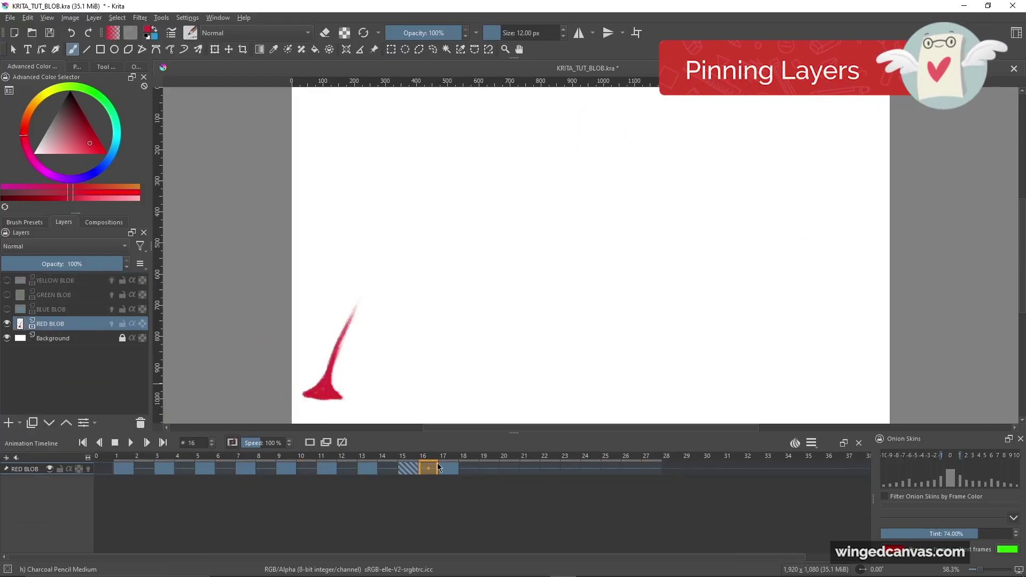
left_click_drag(513, 440, 532, 418)
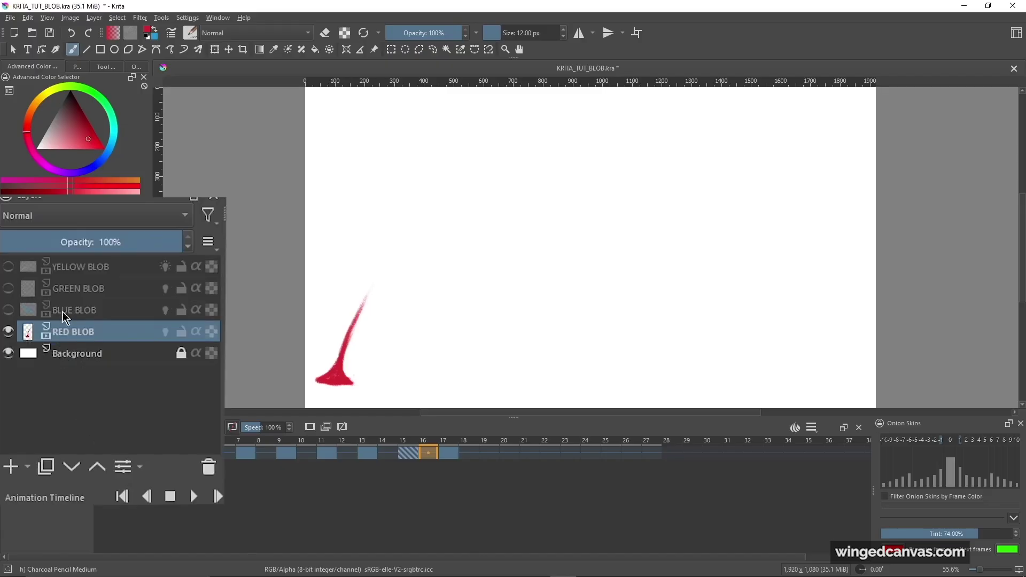
Make BLUE BLOB active and visible again, then play from frame 1 with the red blob
left_click(69, 314)
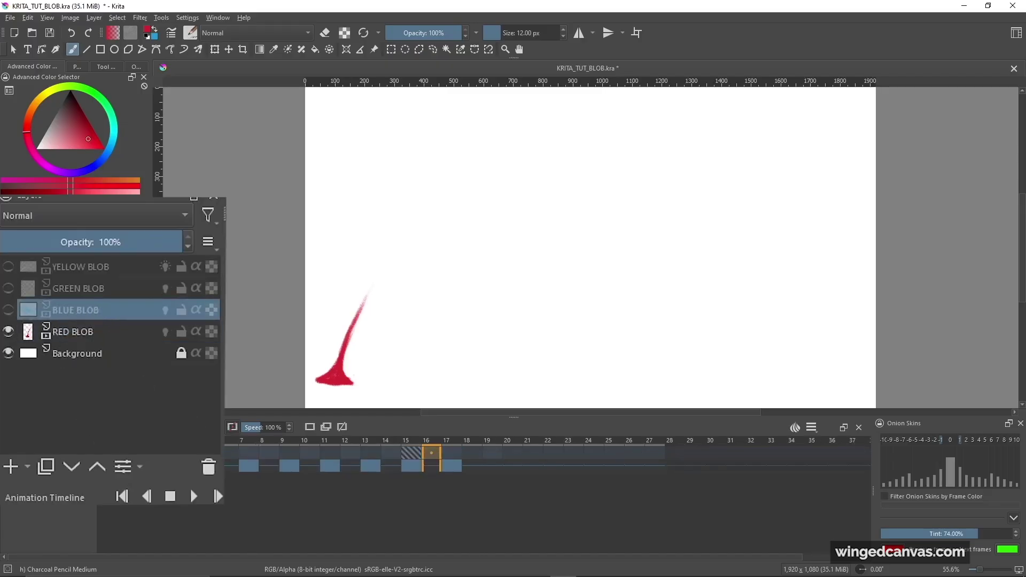
left_click(126, 453)
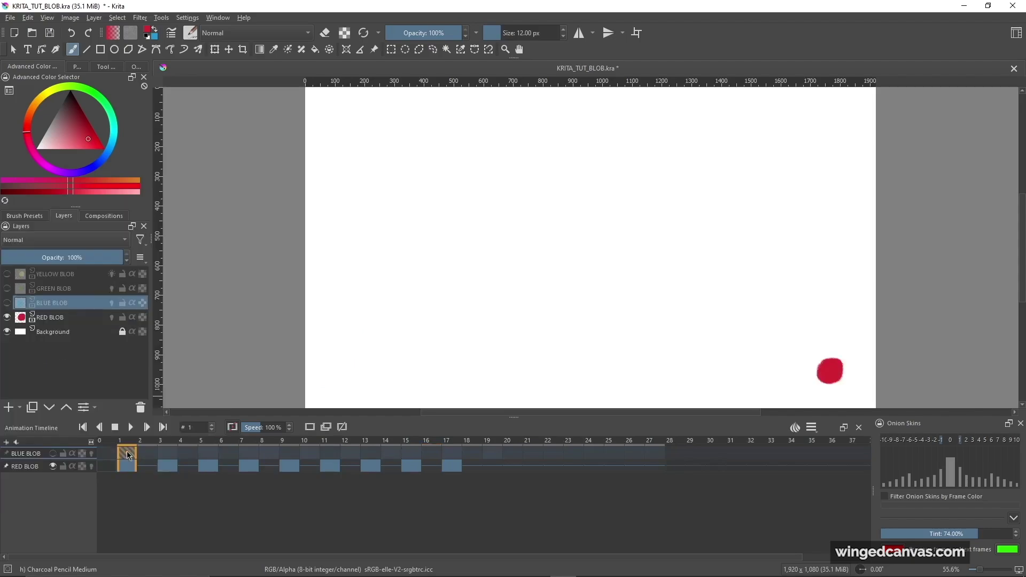
left_click(54, 455)
key("space")
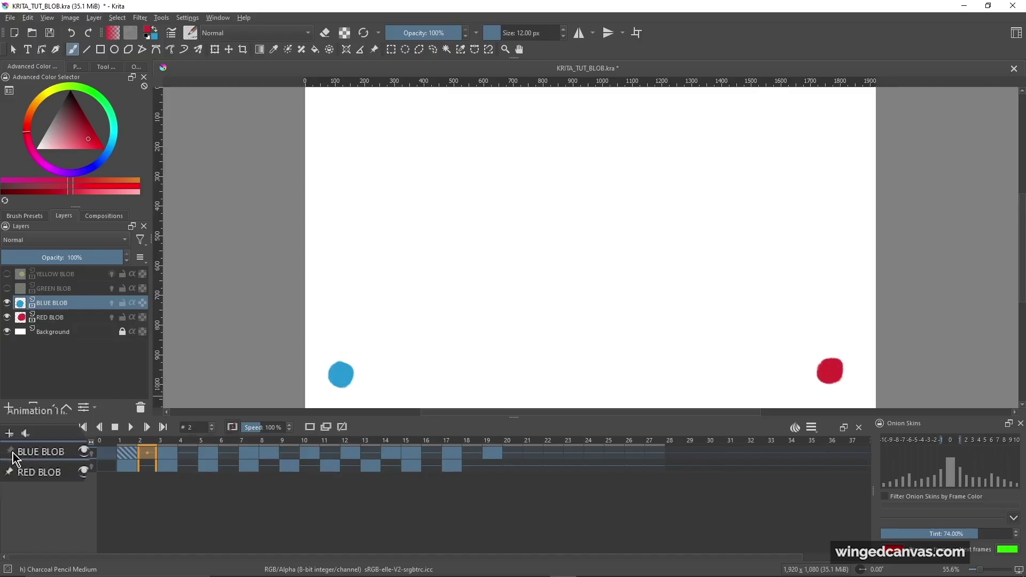
Pin the GREEN BLOB and YELLOW BLOB layers to the timeline
right_click(46, 294)
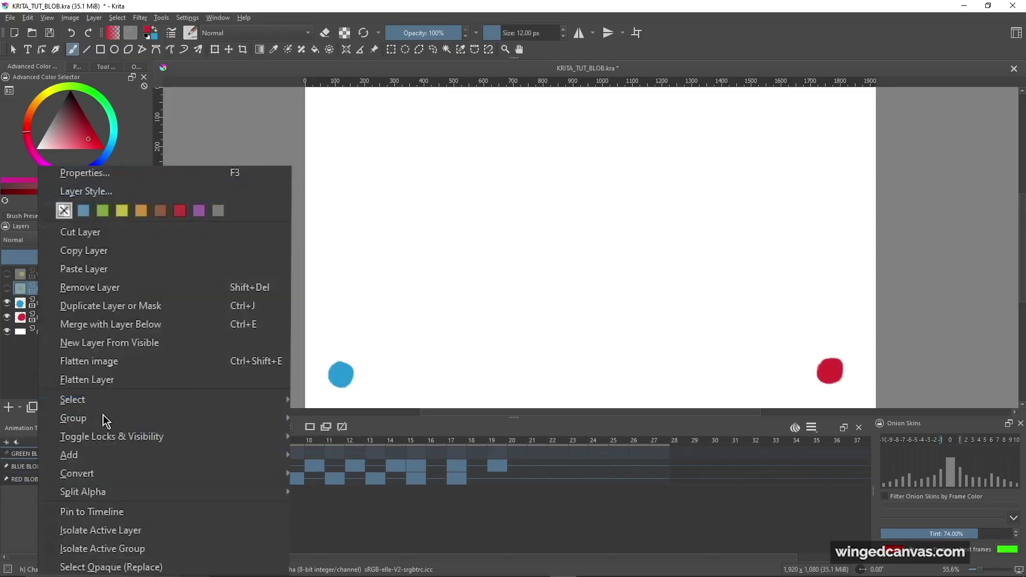
left_click(81, 523)
right_click(47, 274)
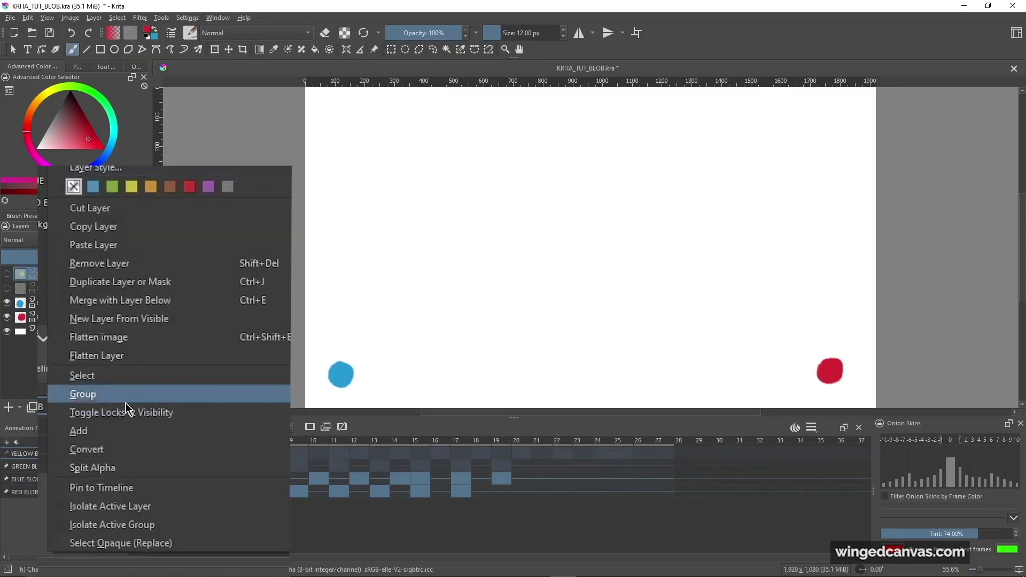
left_click(126, 488)
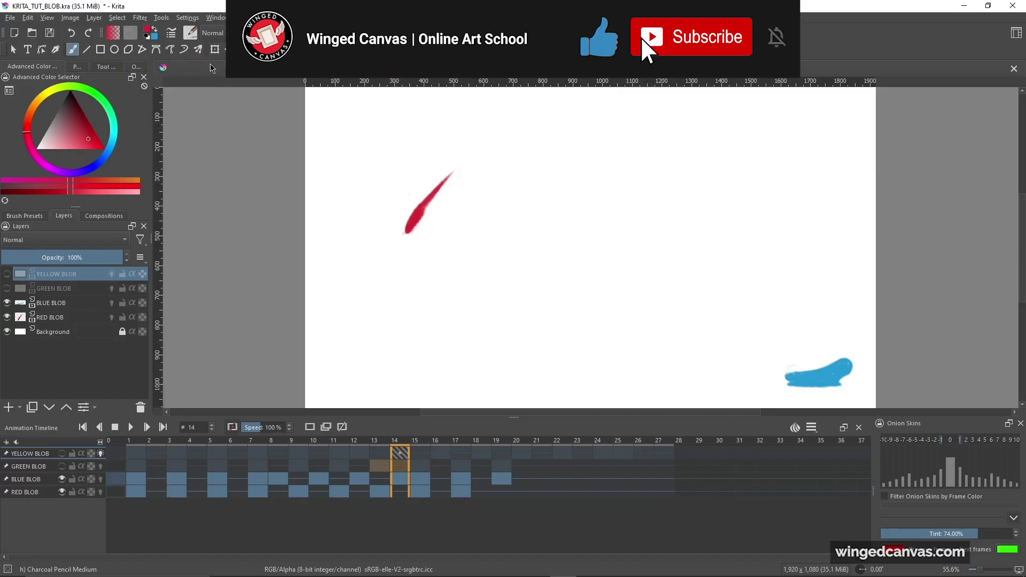
Open Settings > Configure Krita on the Keyboard Shortcuts page
left_click(187, 17)
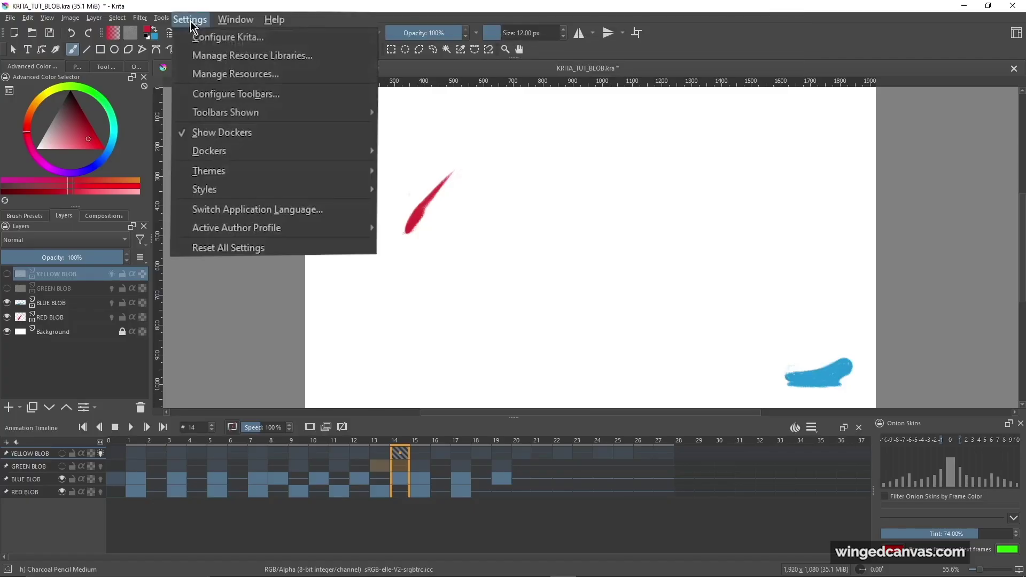
left_click(255, 41)
left_click_drag(504, 116, 484, 78)
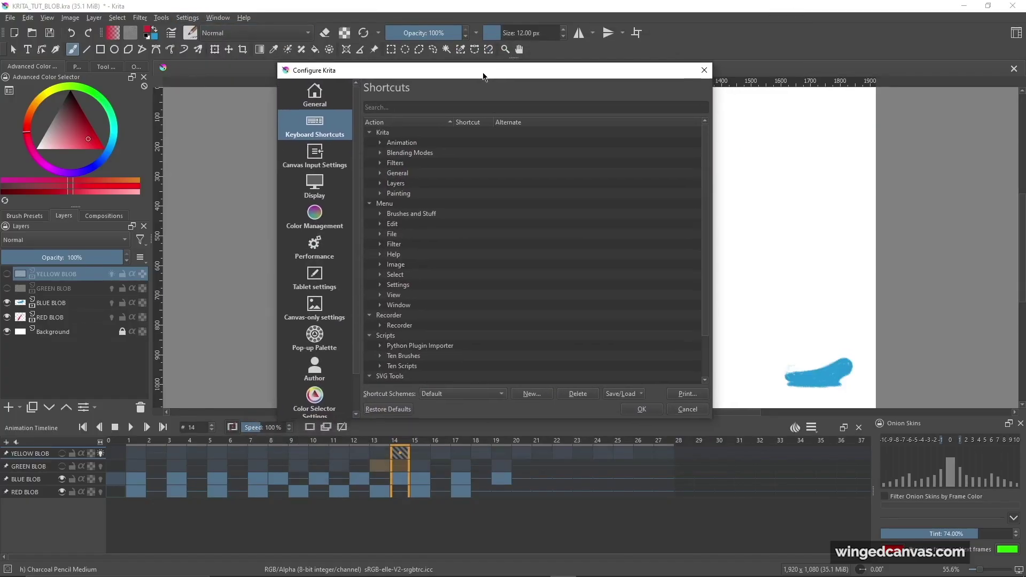
scroll(475, 236, "down", 2)
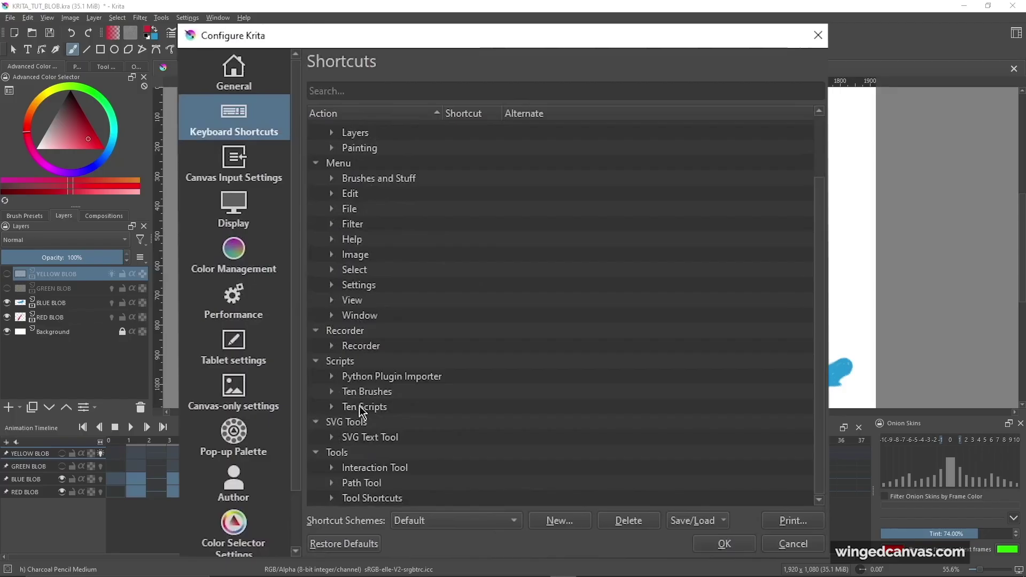
scroll(361, 410, "up", 3)
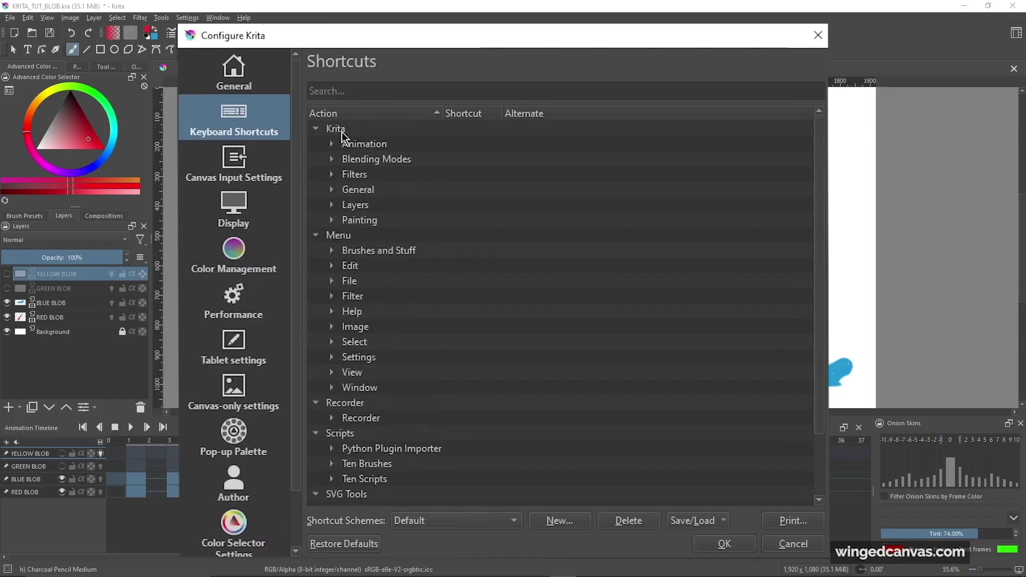
Search shortcuts for 'free', inspect the Freehand Selection Tool's shortcut, then clear the search
left_click(404, 91)
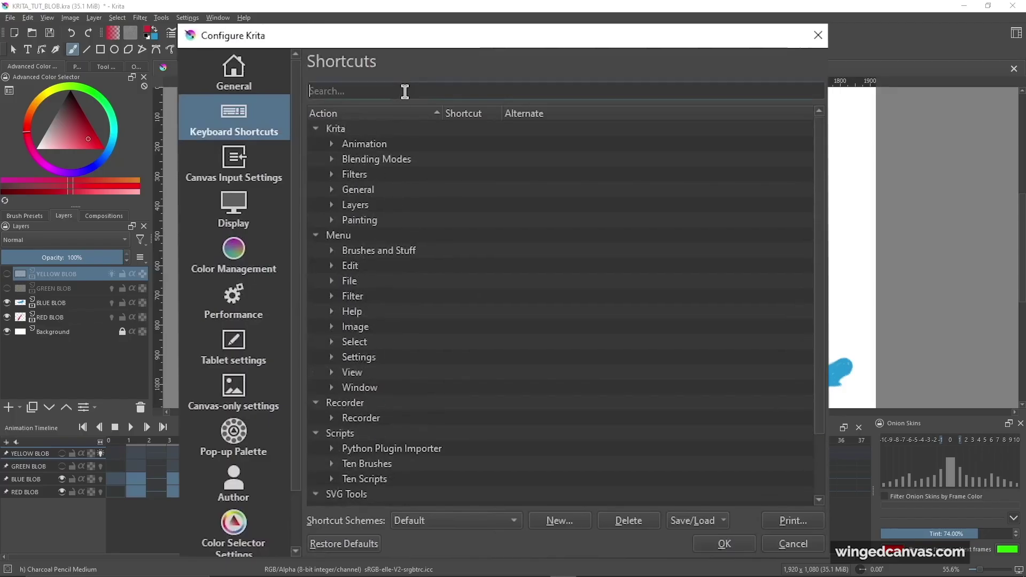
type("free")
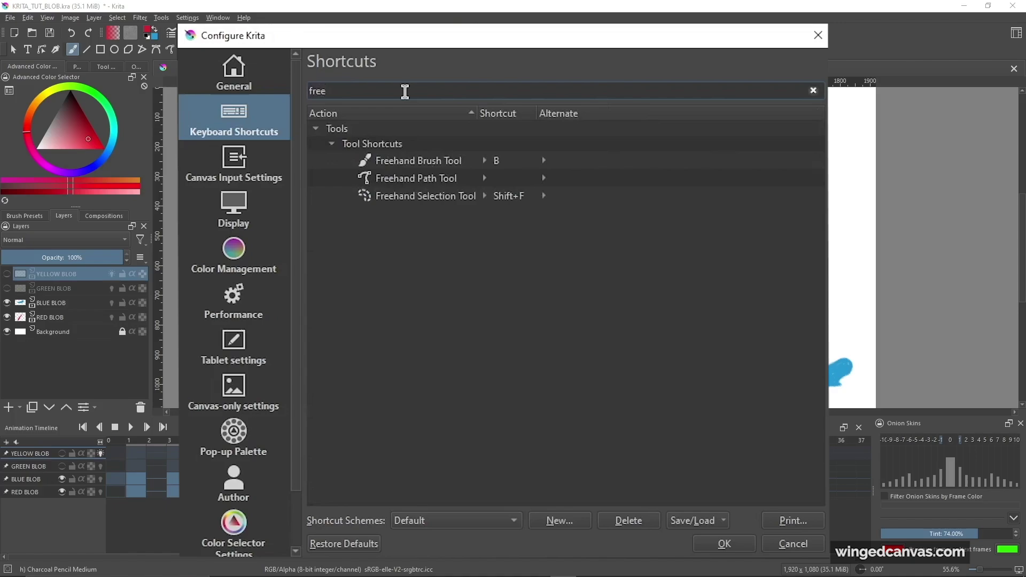
left_click(484, 195)
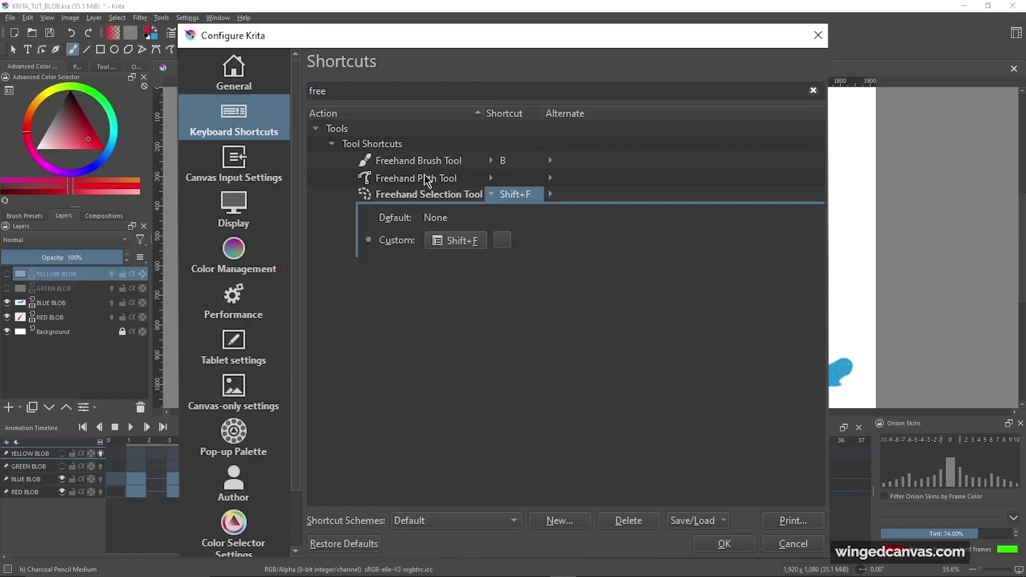
left_click(813, 91)
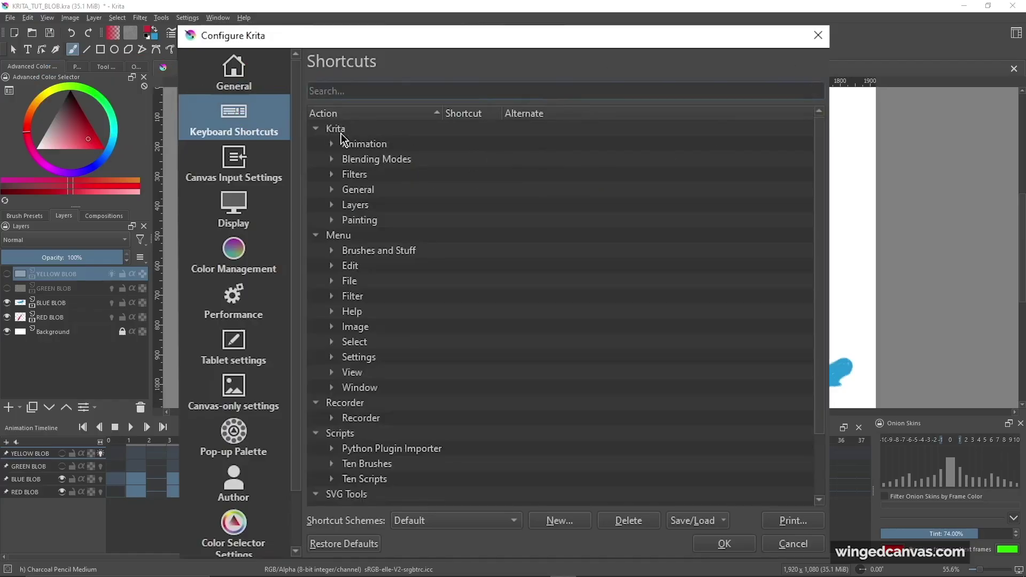
Expand the Animation shortcut category, scroll through its keyframe shortcuts, and cancel the dialog
left_click(331, 144)
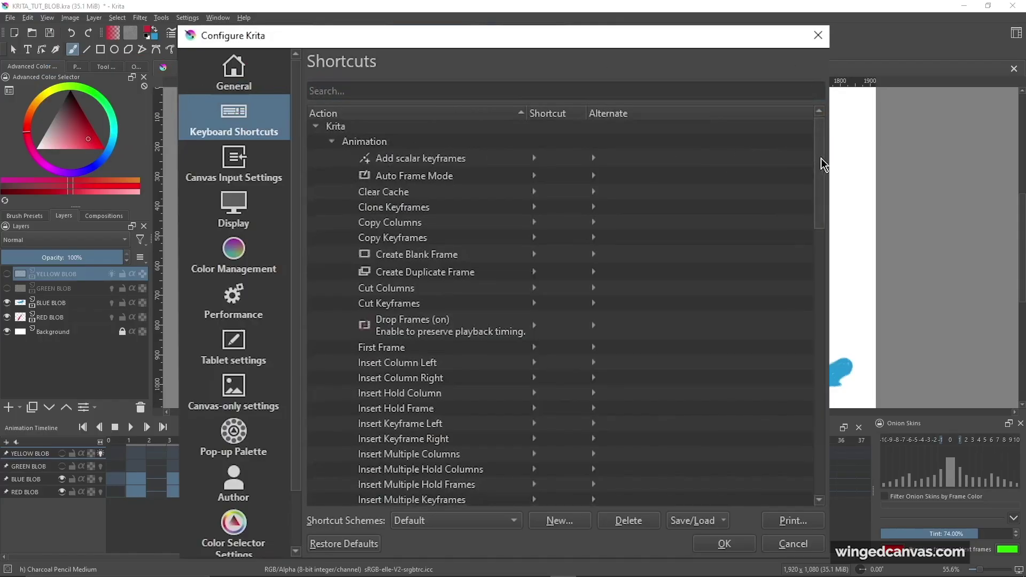
left_click_drag(819, 160, 776, 265)
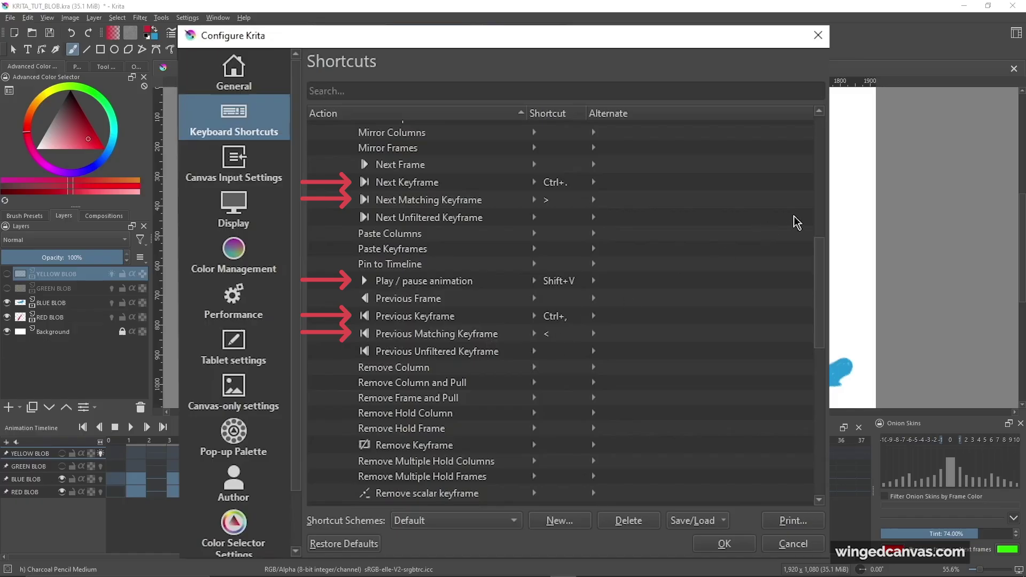
left_click_drag(819, 242, 819, 305)
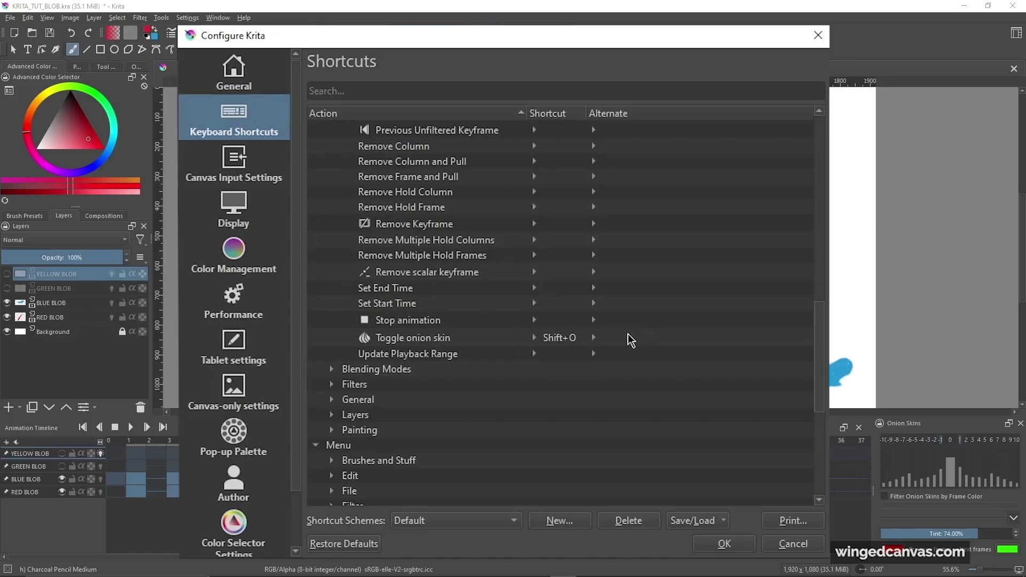
left_click(798, 546)
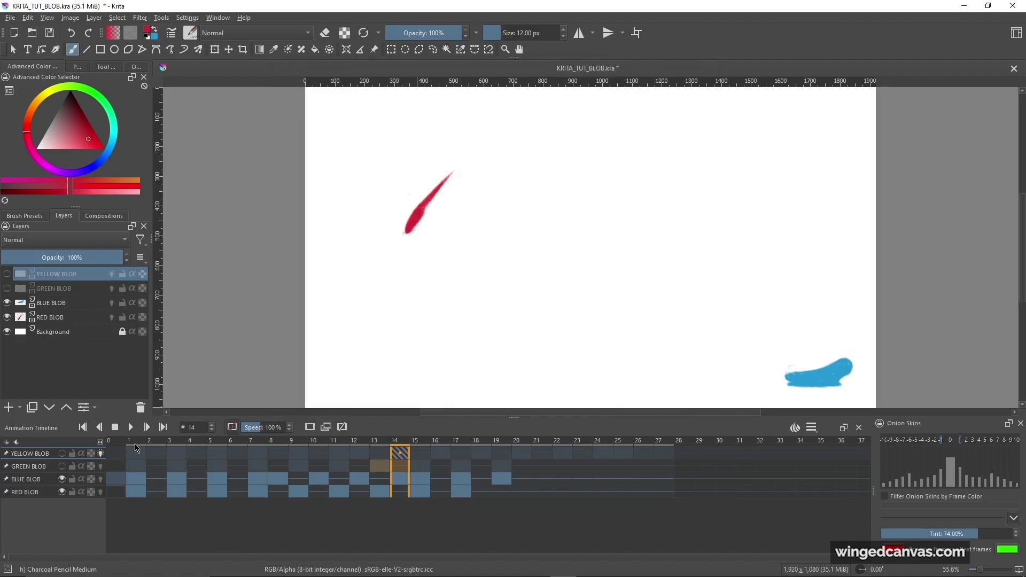
Make YELLOW BLOB and GREEN BLOB visible, then play and stop the animation
left_click(62, 453)
left_click(62, 466)
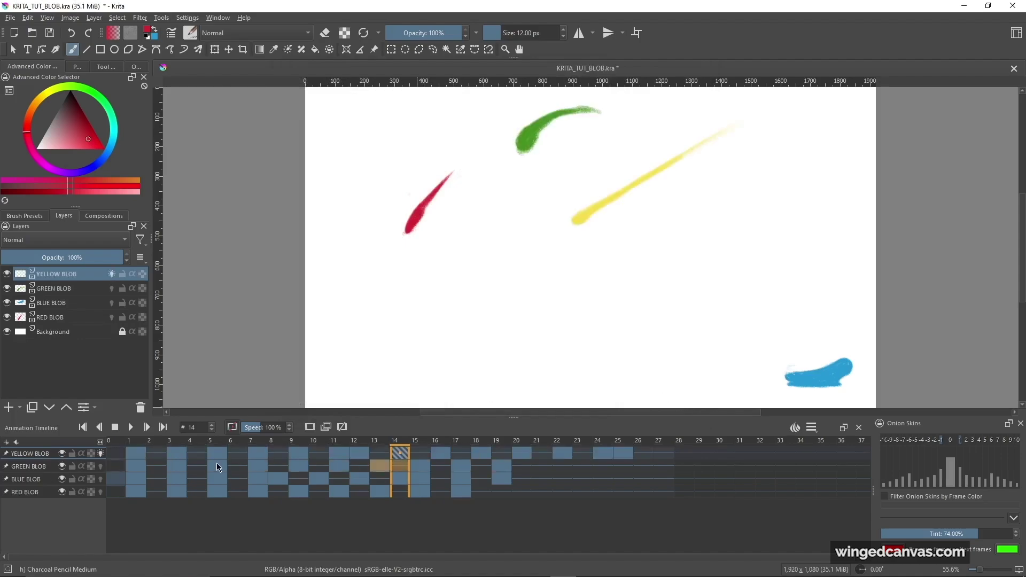
key("space")
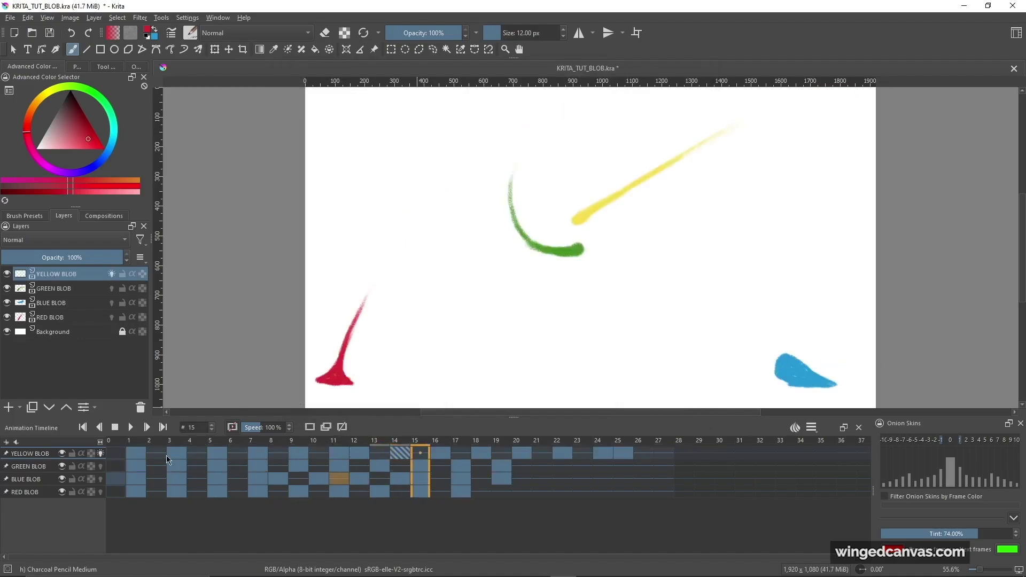
key("space")
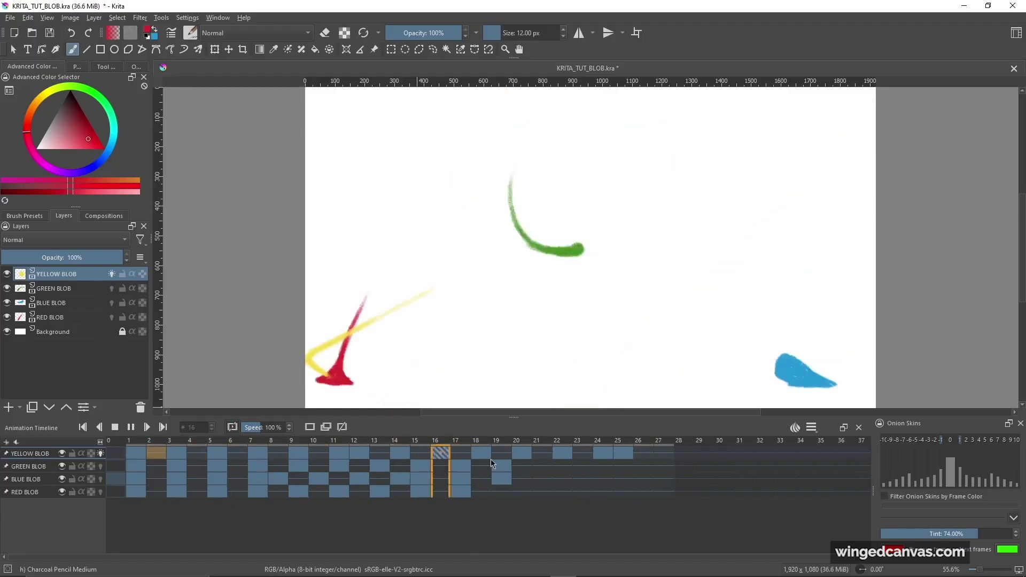
key("space")
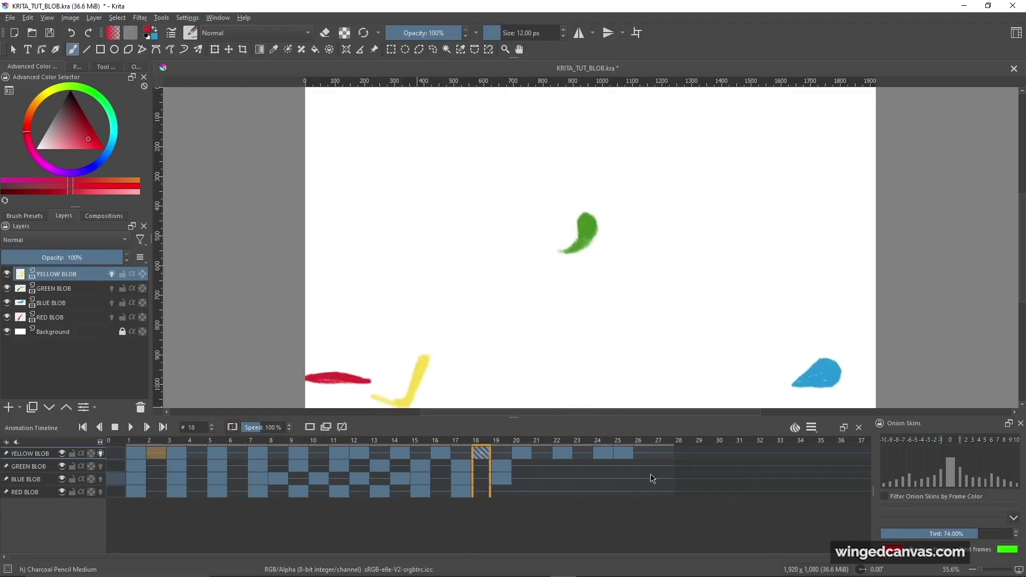
Toggle playback with Shift+V and step between keyframes using Ctrl+. and Ctrl+,
key("shift+v")
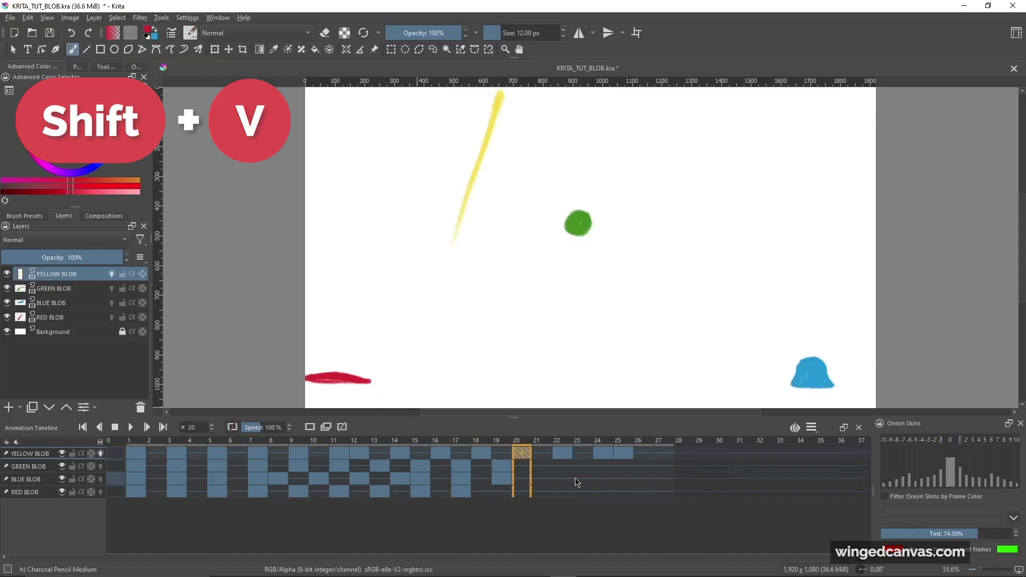
key("ctrl+period")
key("ctrl+comma")
key("ctrl+comma")
key("ctrl+comma")
key("ctrl+comma")
key("ctrl+comma")
key("ctrl+comma")
key("ctrl+comma")
key("ctrl+comma")
key("ctrl+comma")
key("ctrl+comma")
key("ctrl+comma")
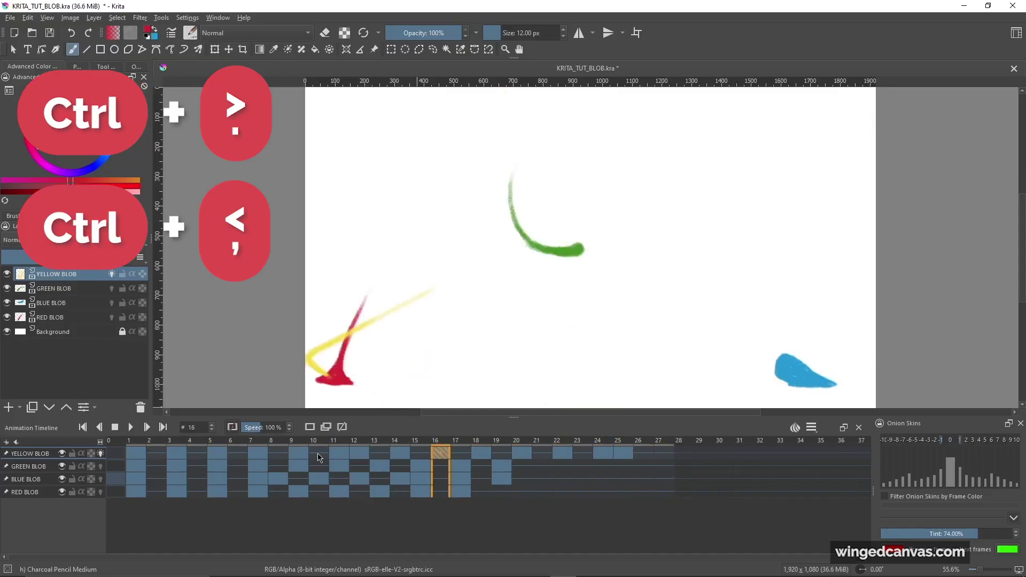
key("ctrl+comma")
key("ctrl+comma")
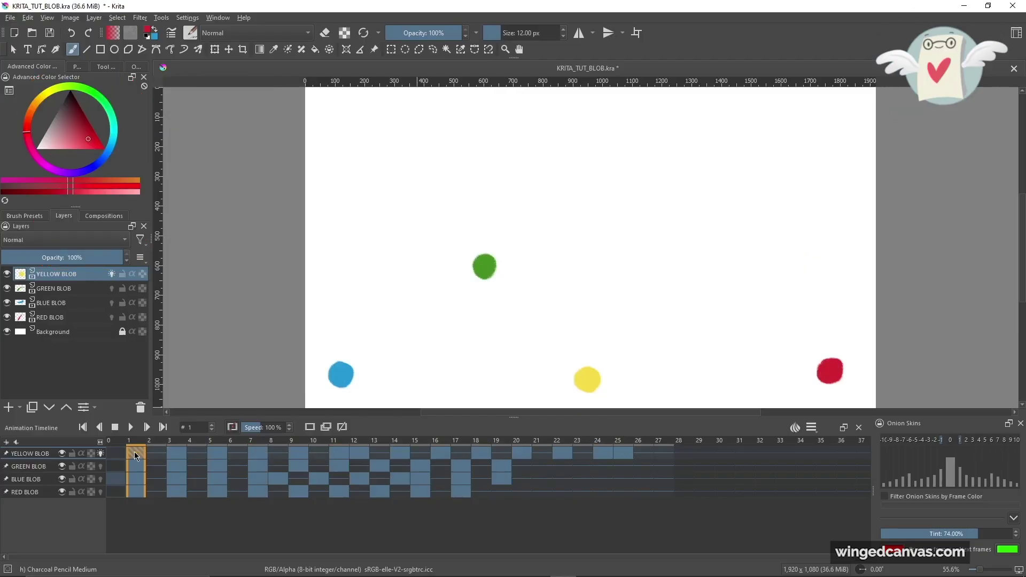
Label YELLOW BLOB keyframes 1, 7 and 25 red from the Edit Frames menu, then return to frame 1
right_click(133, 450)
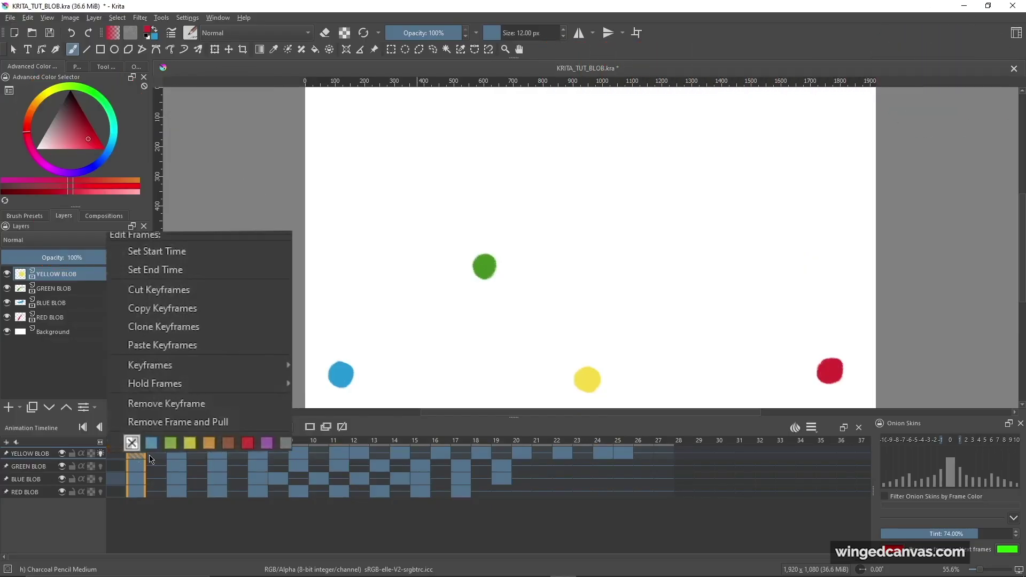
left_click(251, 446)
left_click(197, 453)
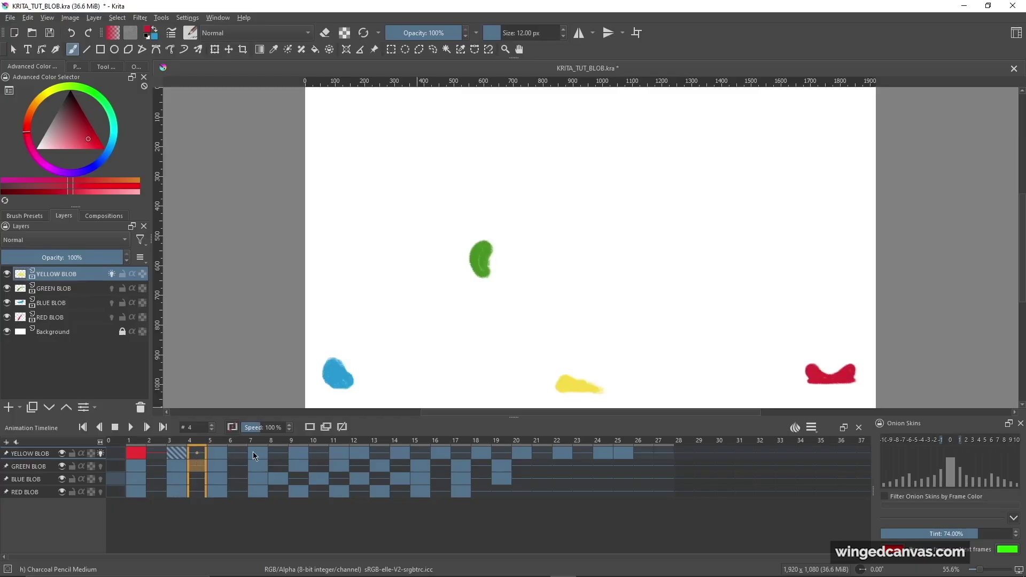
left_click(255, 454)
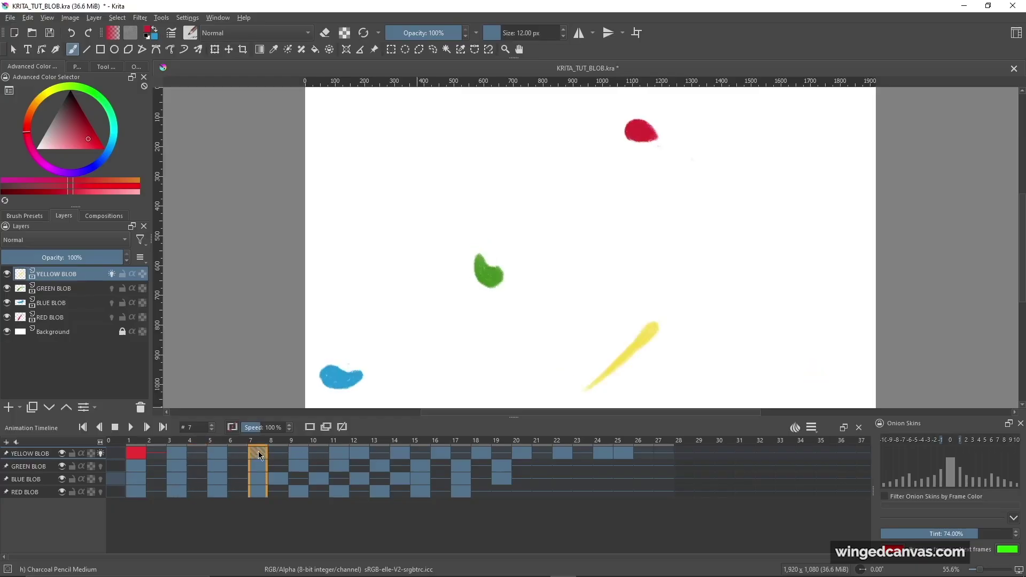
right_click(260, 455)
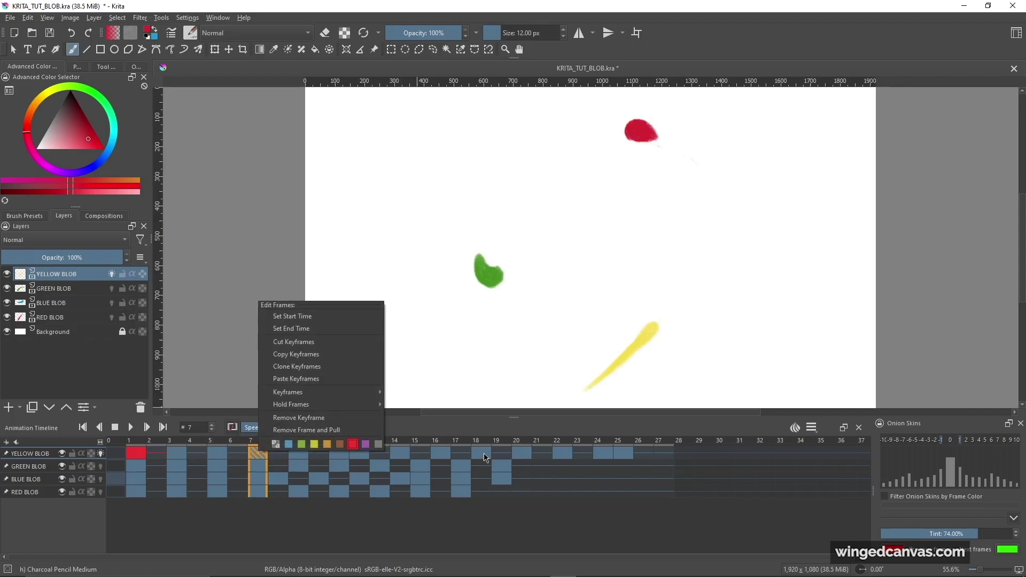
left_click(622, 453)
right_click(628, 455)
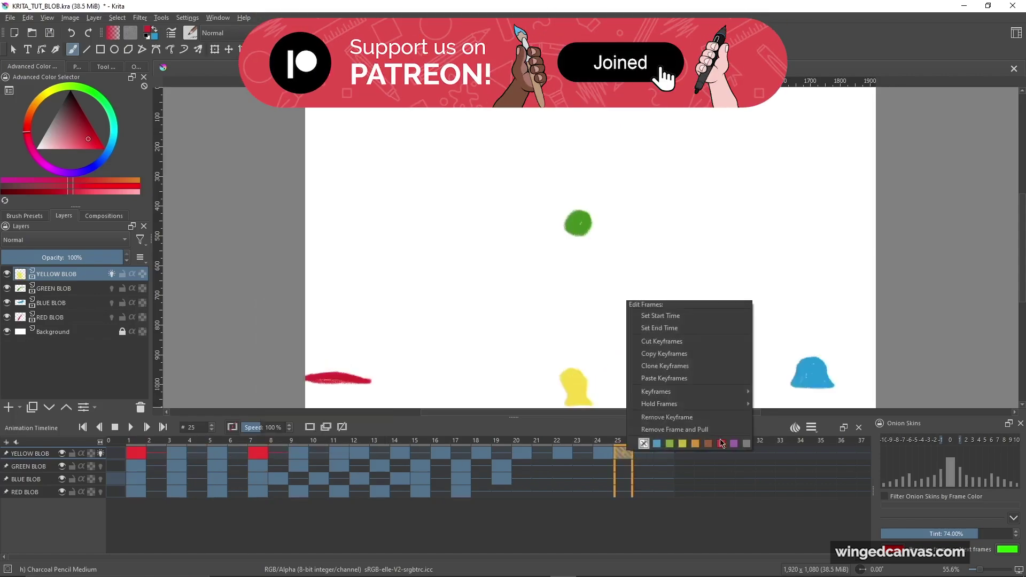
left_click(258, 453)
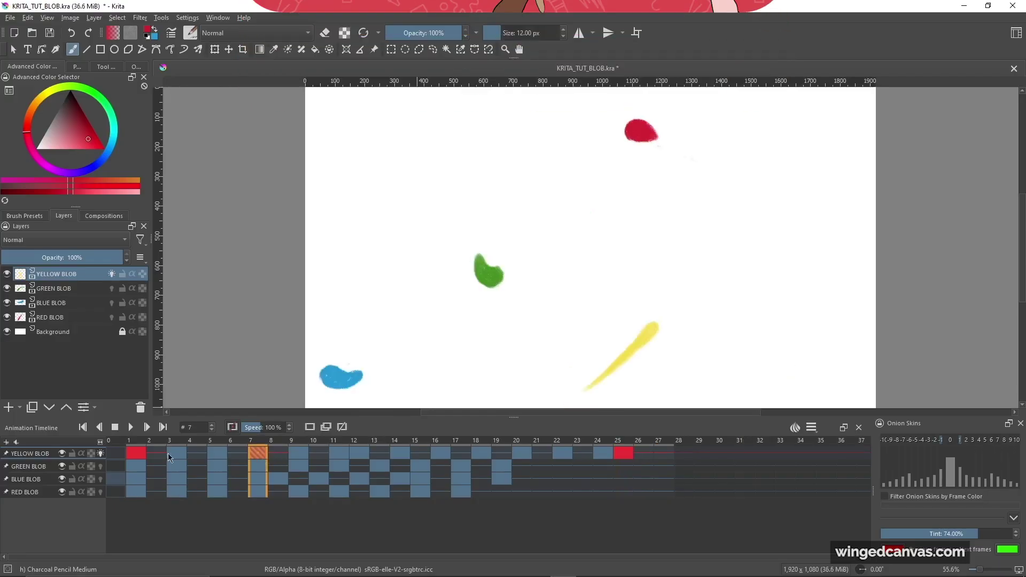
left_click(138, 453)
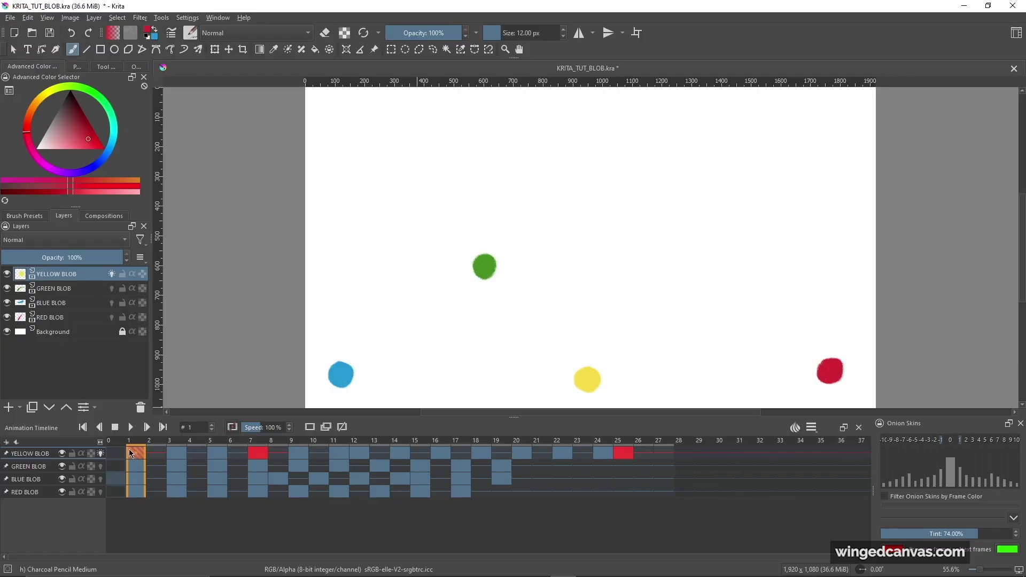
key("space")
Visit frames 1 and 11, then show the clip settings: start 1, end 27, 24 fps
left_click(130, 453)
left_click(342, 452)
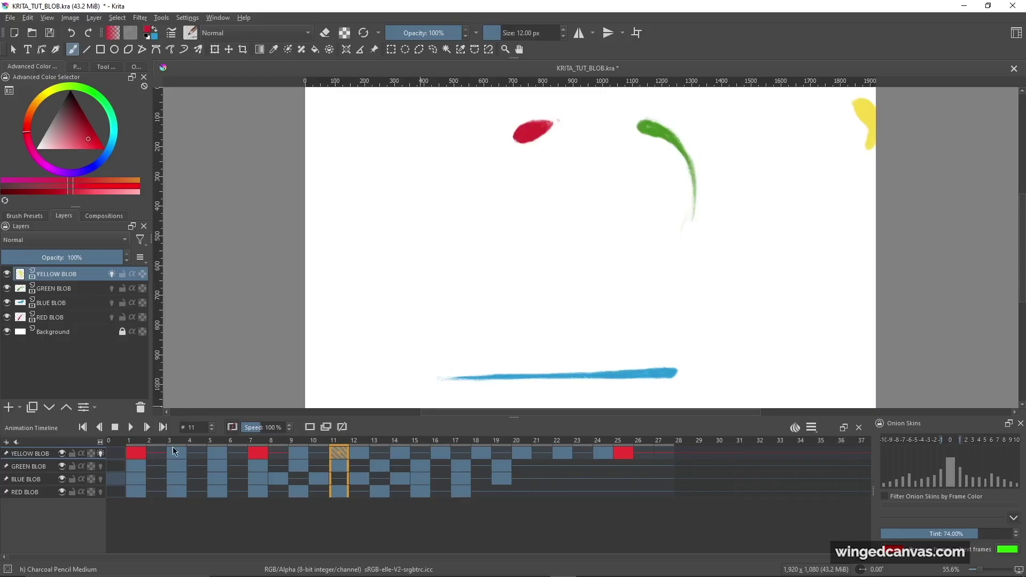
left_click(811, 427)
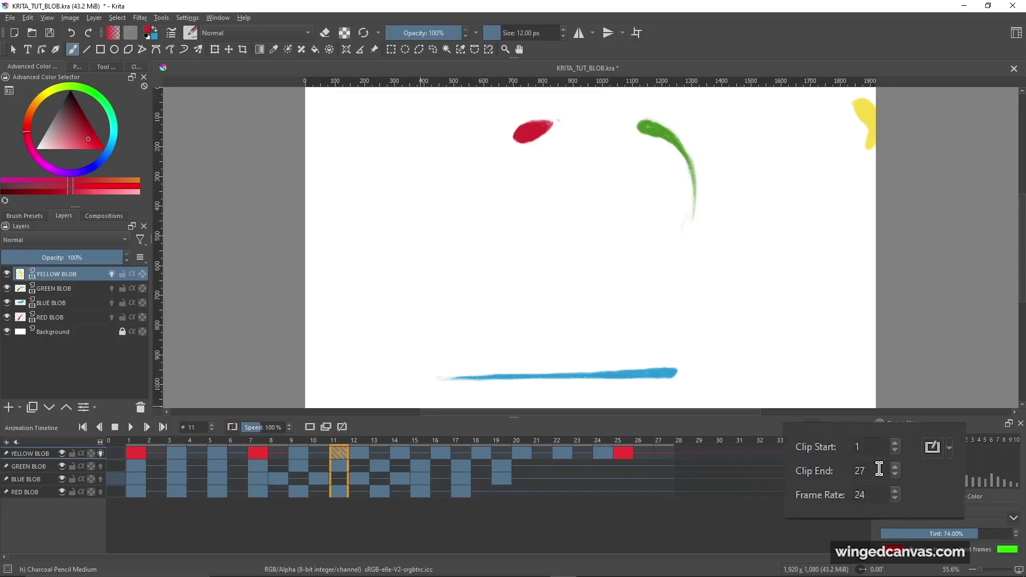
Select YELLOW BLOB frames 5 through 16, play them, then stop and clear the range
left_click(568, 460)
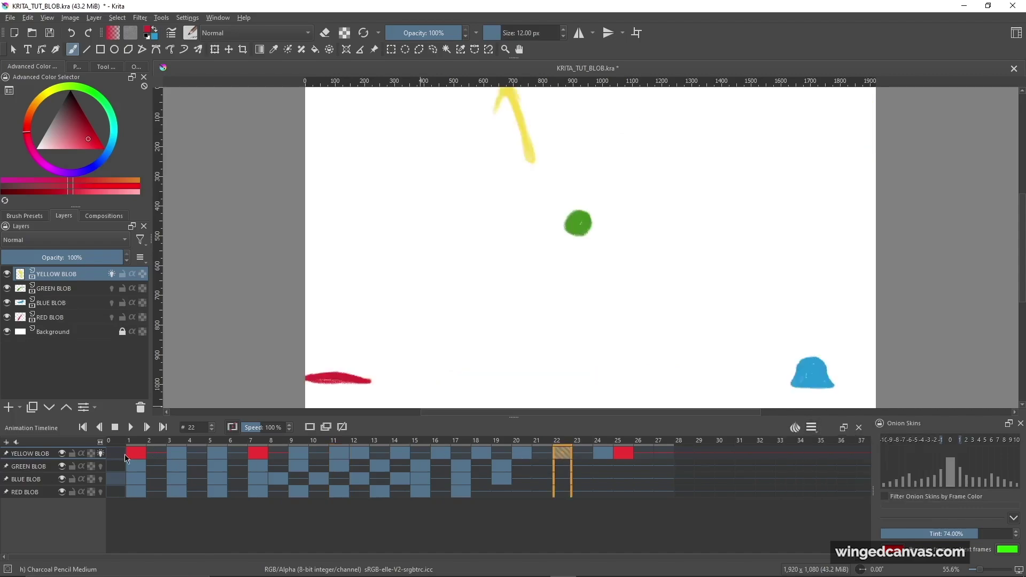
left_click(225, 455)
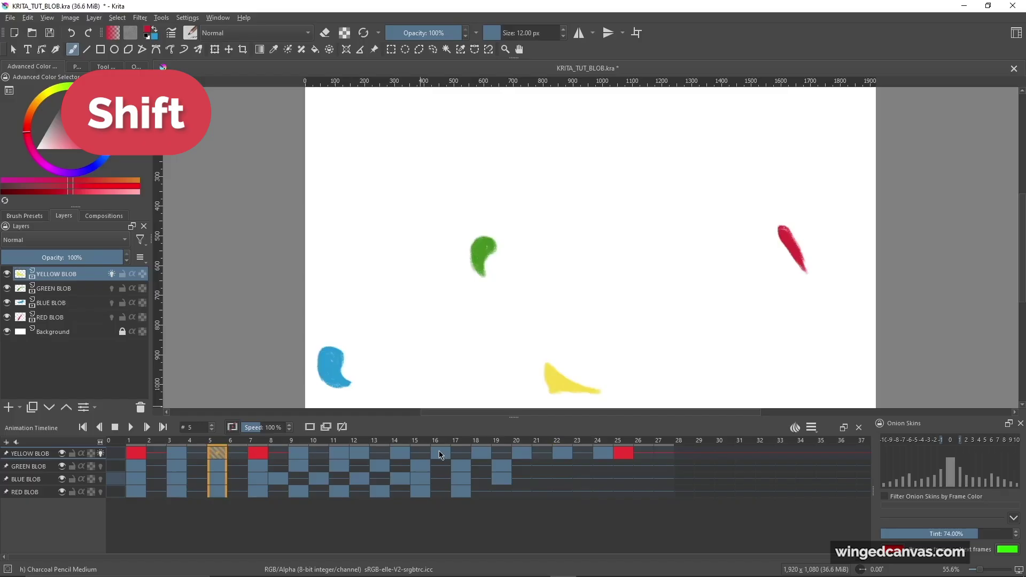
left_click(439, 452, "shift")
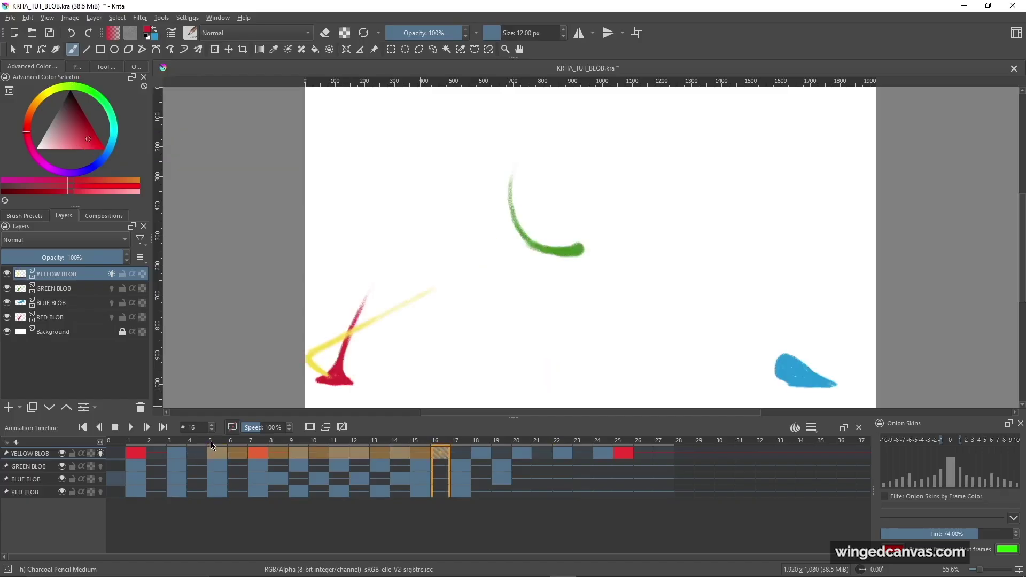
left_click(131, 427)
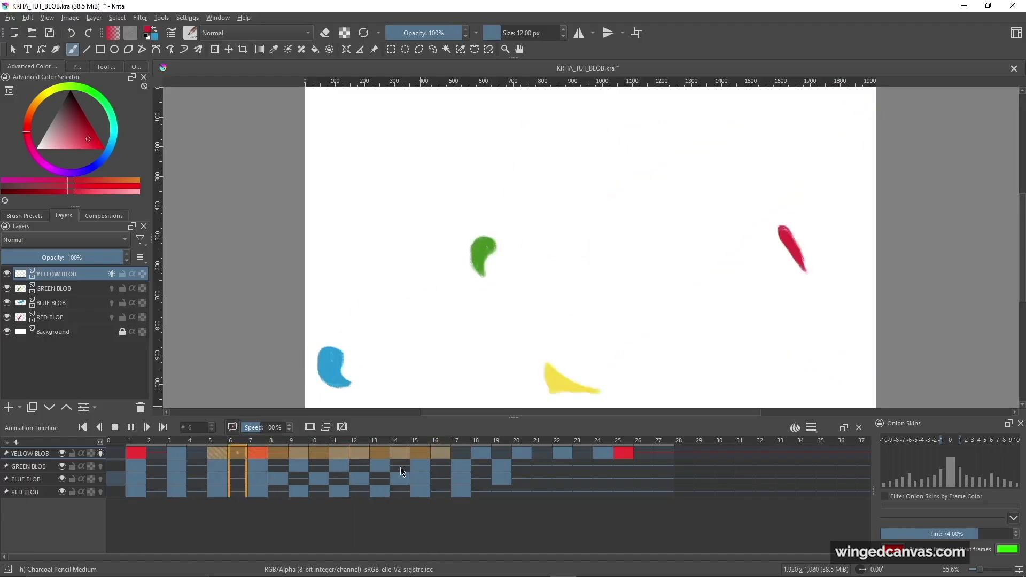
left_click(419, 478)
Select YELLOW BLOB frames 16 to 25 and loop-play them, stopping at frame 17
left_click(441, 453)
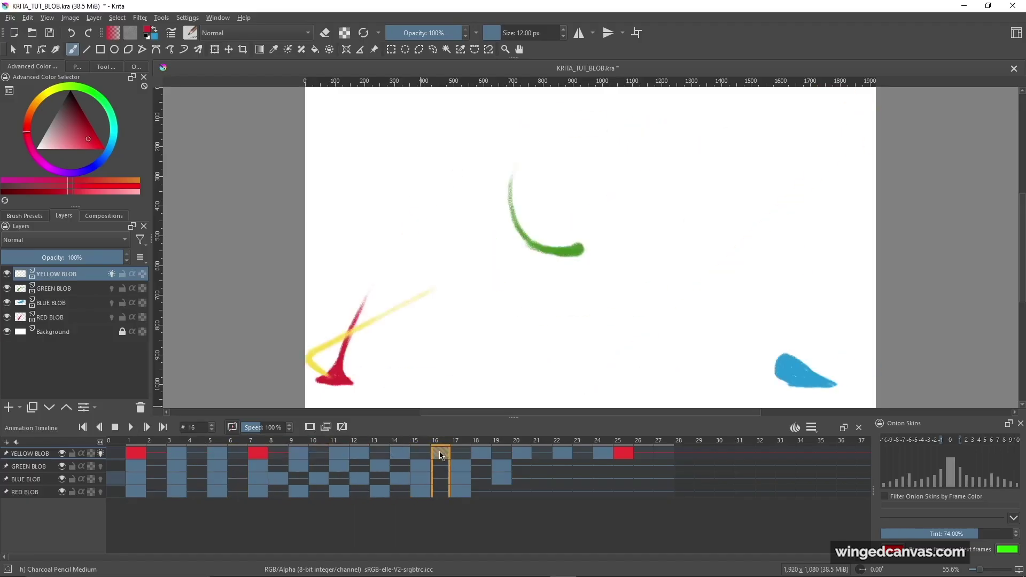
left_click(623, 452, "shift")
key("space")
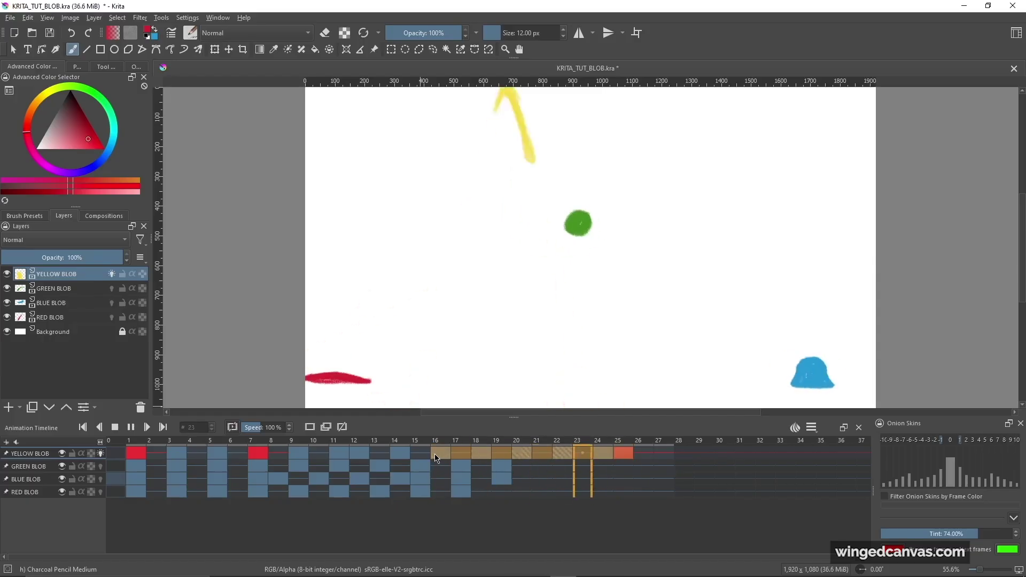
key("space")
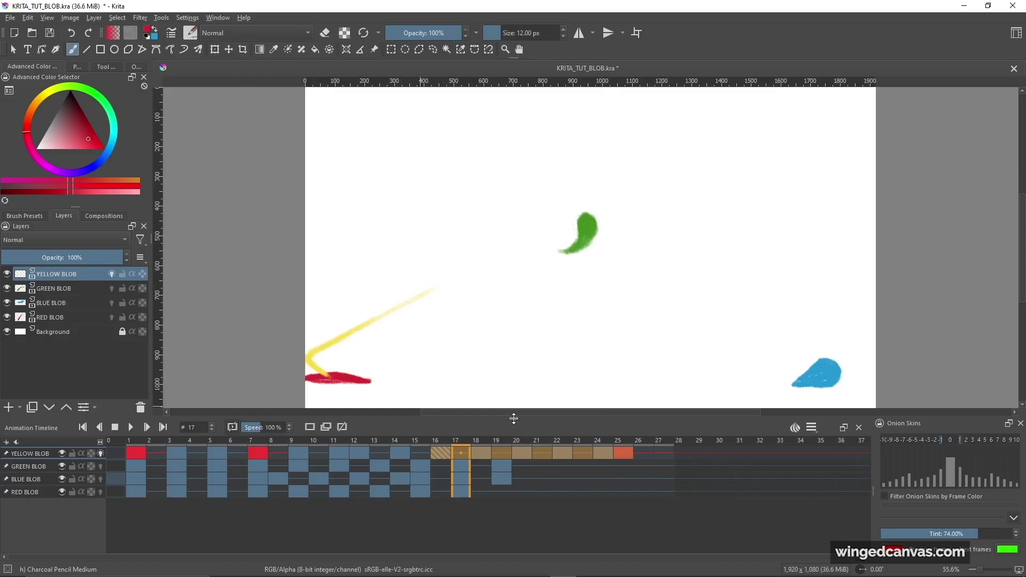
Go to YELLOW BLOB frame 20 and switch on the layer's onion-skin light-bulb toggle
left_click(520, 452)
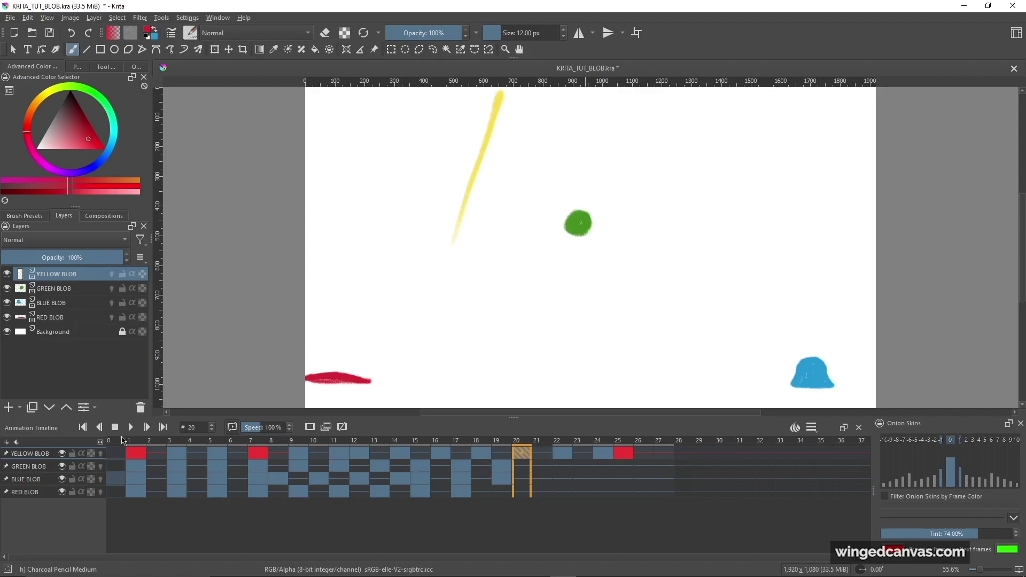
left_click(100, 454)
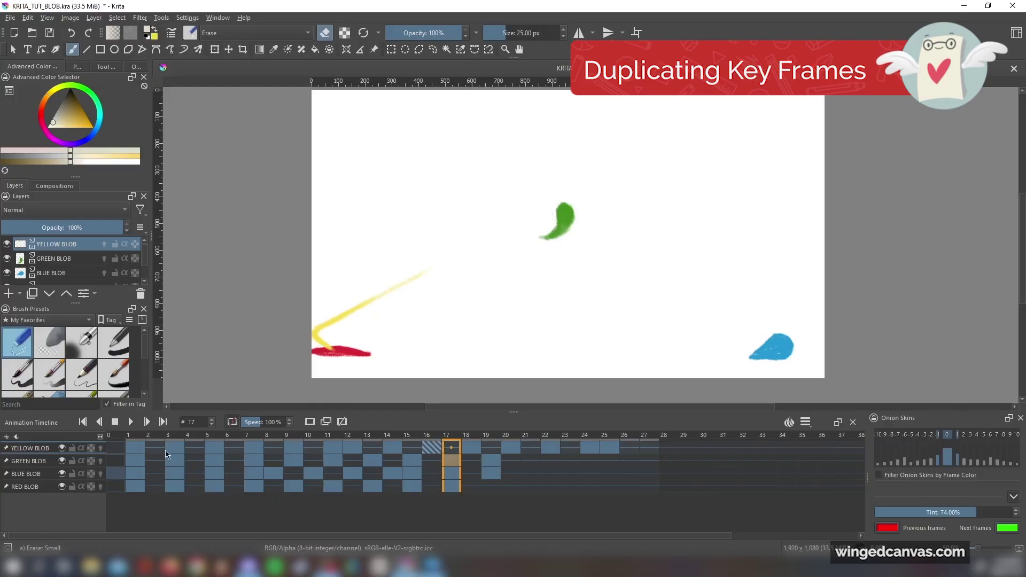
Copy the RED BLOB keyframe from frame 9 onto frame 24
left_click(46, 490)
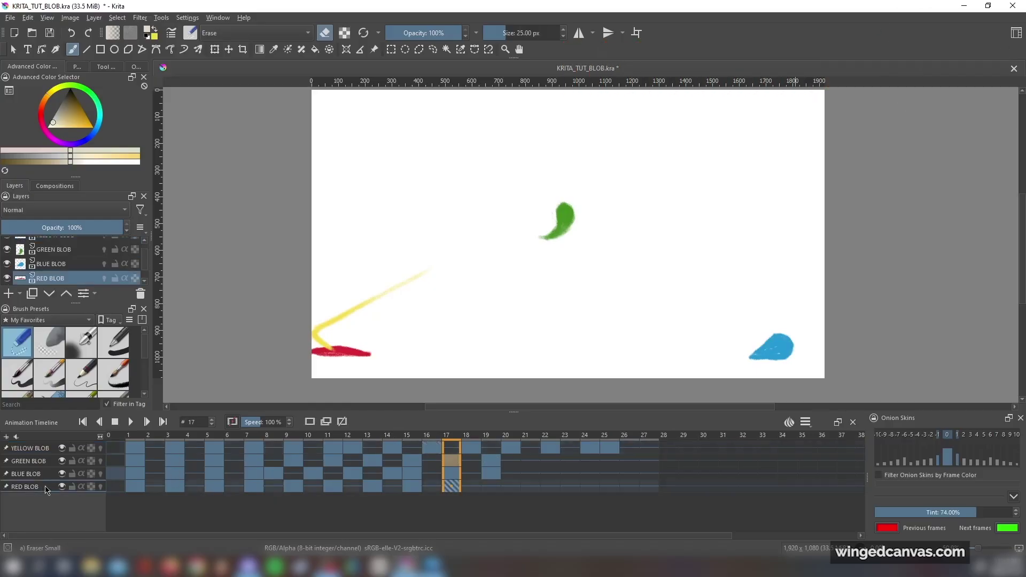
left_click(295, 487)
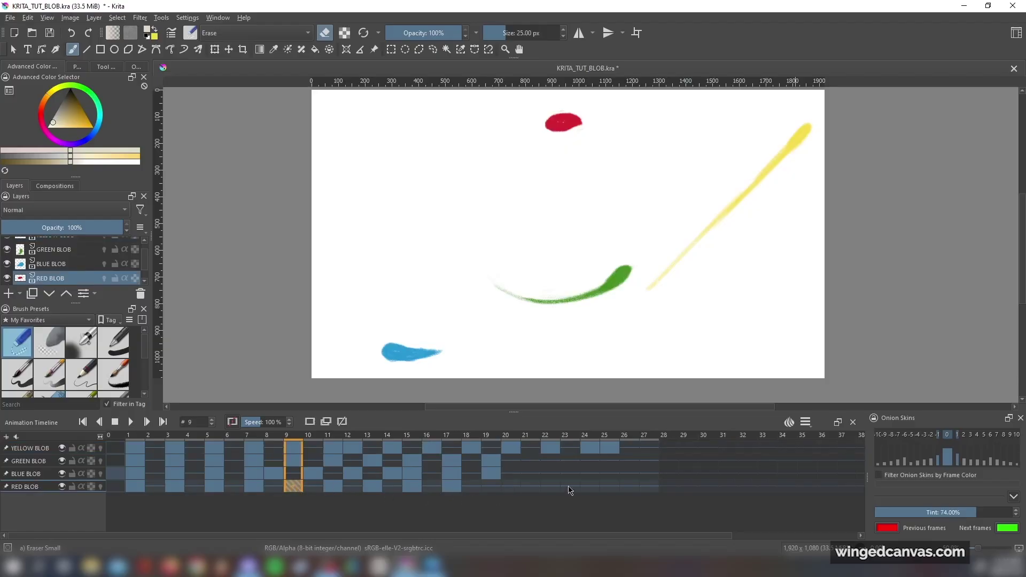
left_click(590, 487)
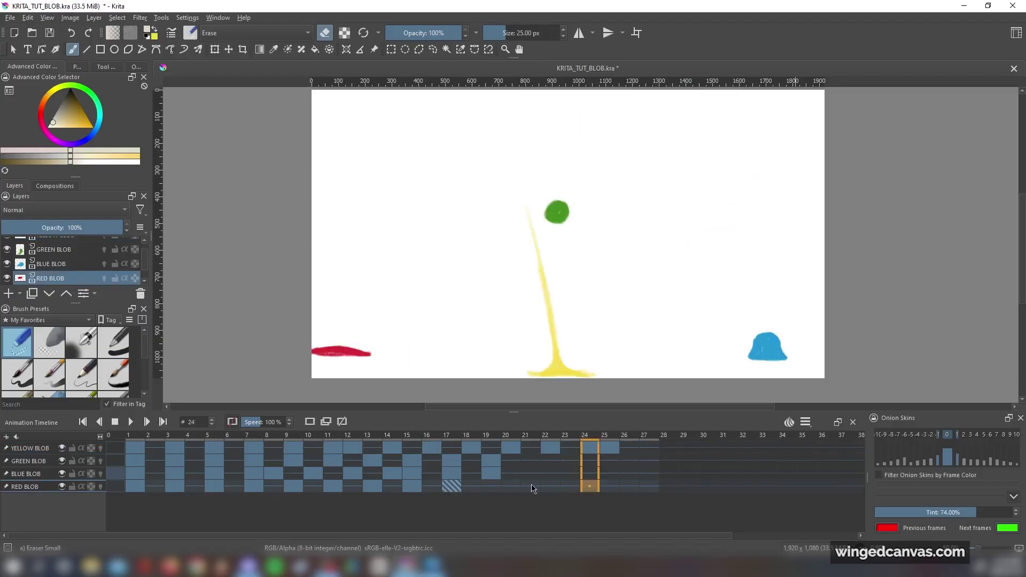
left_click(295, 487)
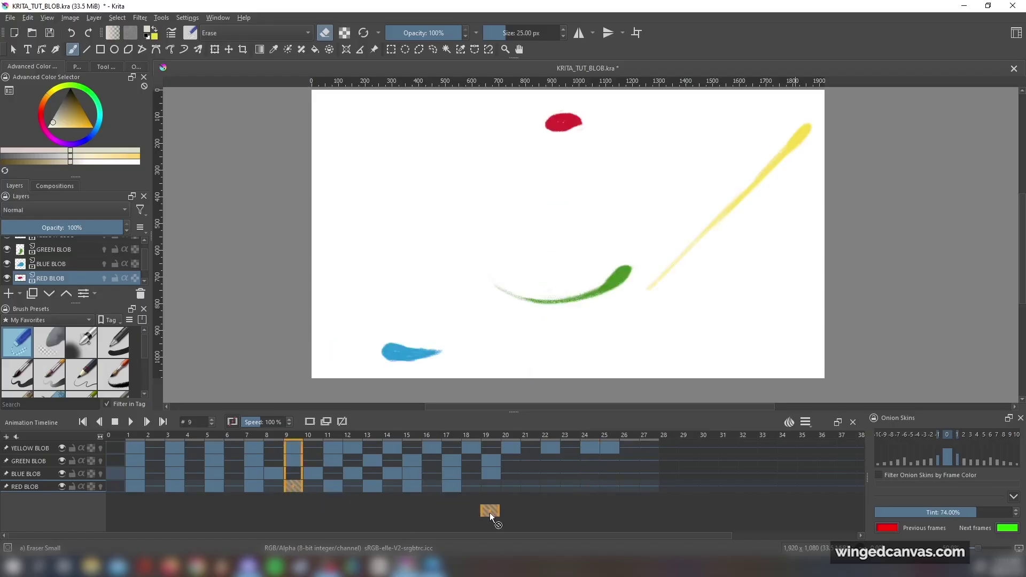
left_click_drag(586, 495, 589, 489)
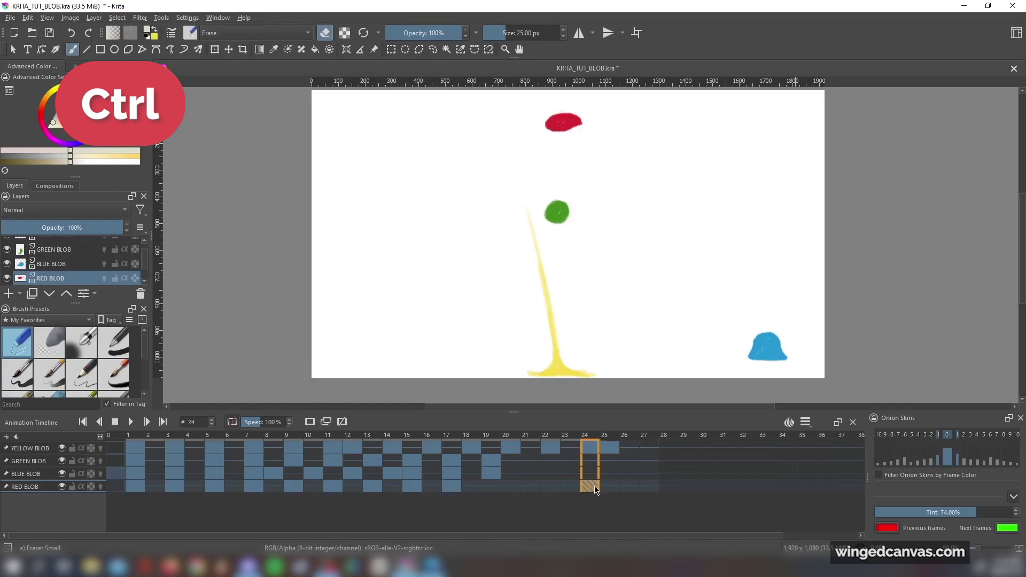
Scrub the timeline from frame 9 through frames 11 to 21 to preview the motion
left_click(293, 436)
left_click(334, 437)
left_click_drag(334, 437, 588, 437)
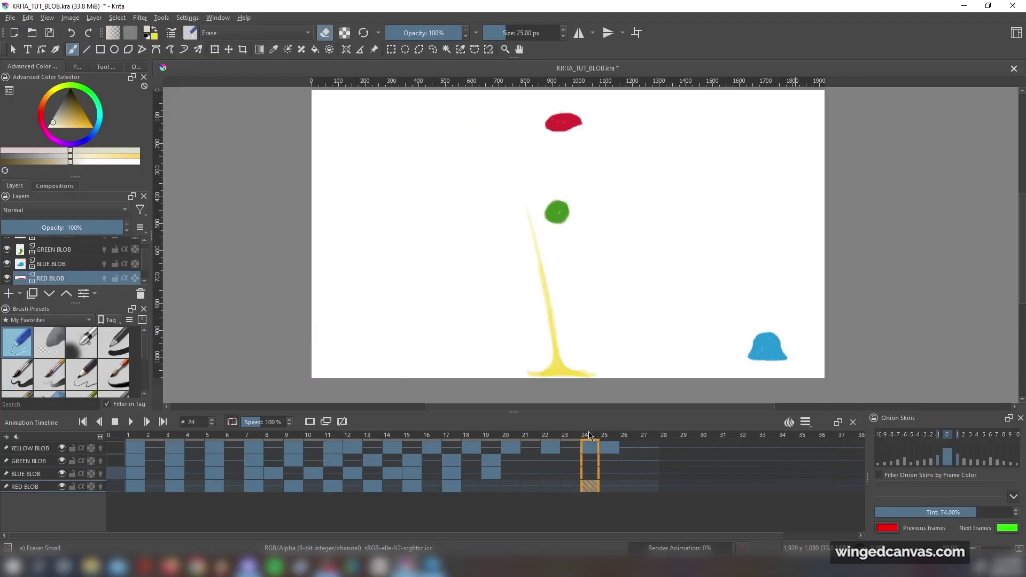
Compare frames 9 and 24, then delete the copied RED BLOB keyframe at frame 24
left_click(293, 437)
left_click(590, 437)
left_click(294, 437)
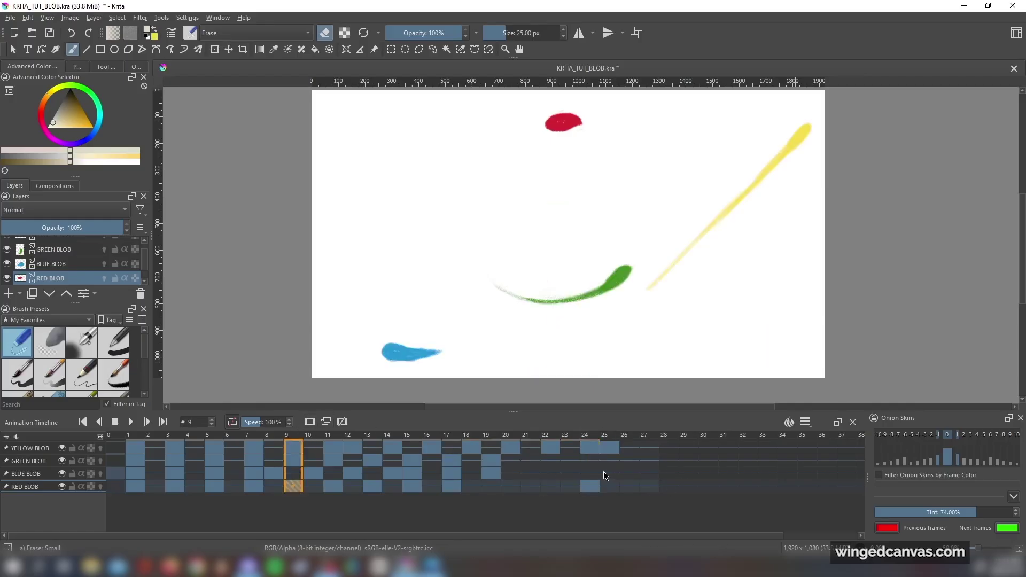
left_click(334, 487)
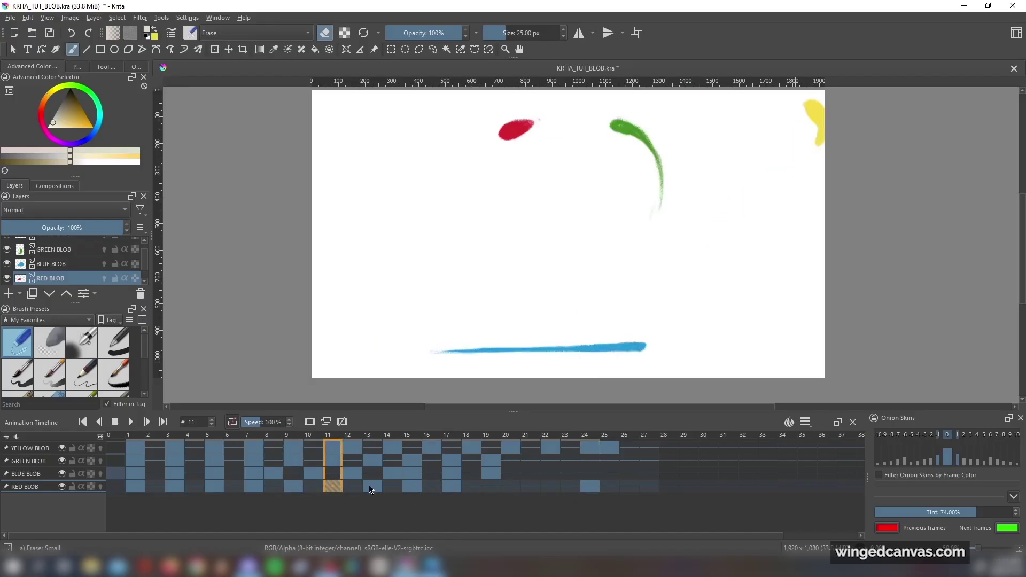
left_click(590, 486)
key("Delete")
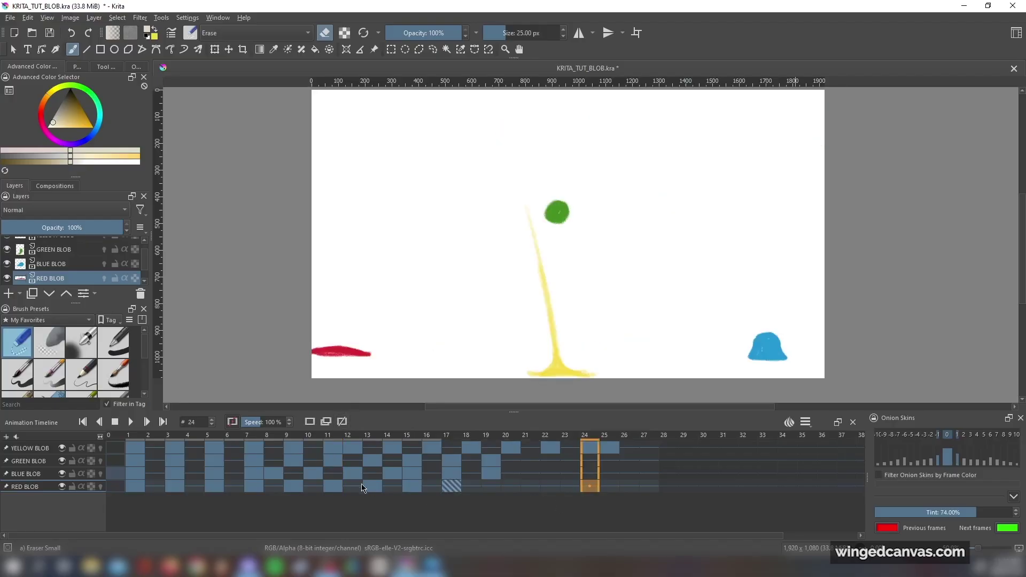
Copy RED BLOB keyframes 11, 13 and 15 to frames 22, 24 and 26
left_click(332, 488)
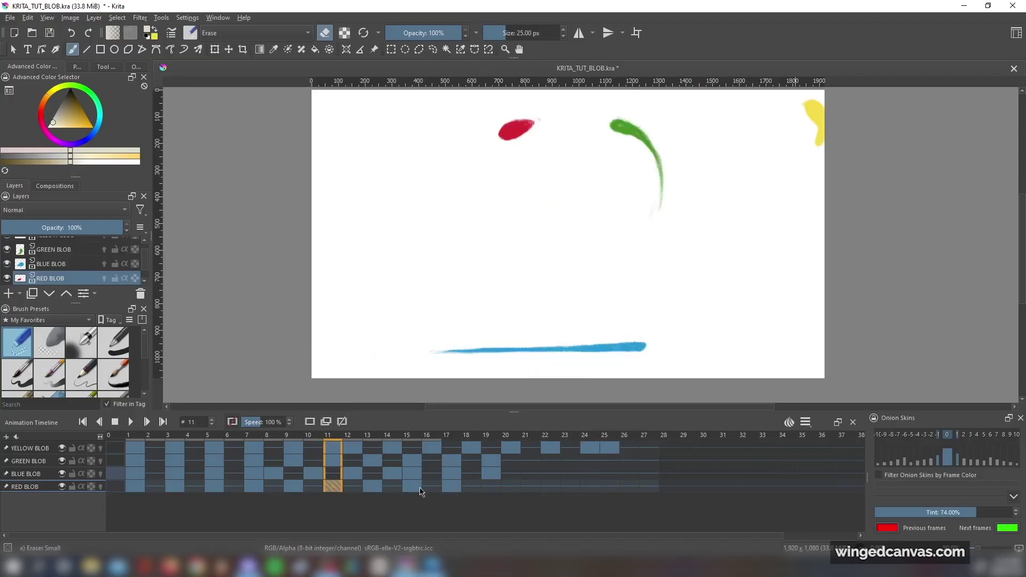
left_click(374, 488, "ctrl")
left_click(412, 487, "ctrl")
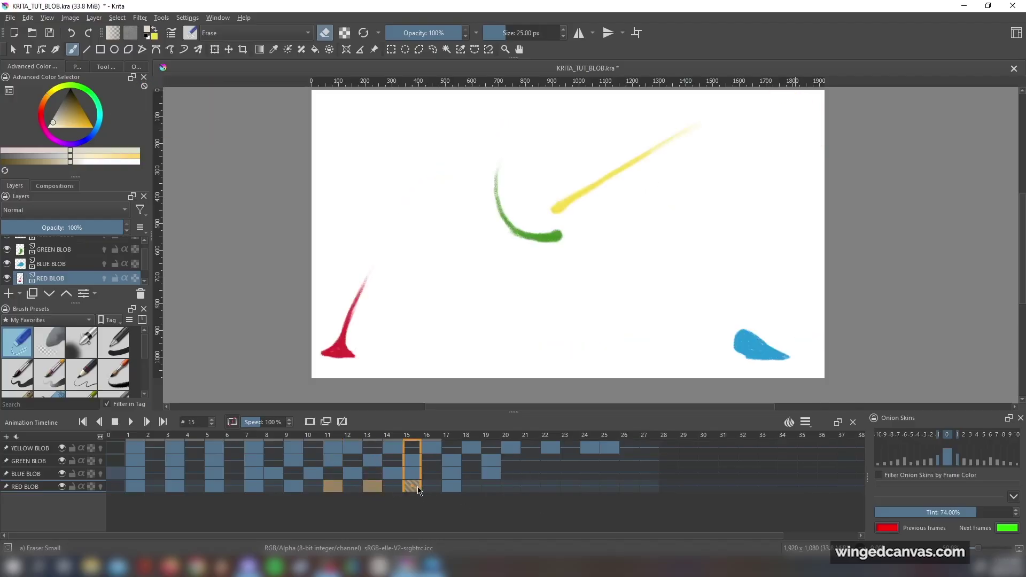
left_click_drag(412, 488, 620, 488)
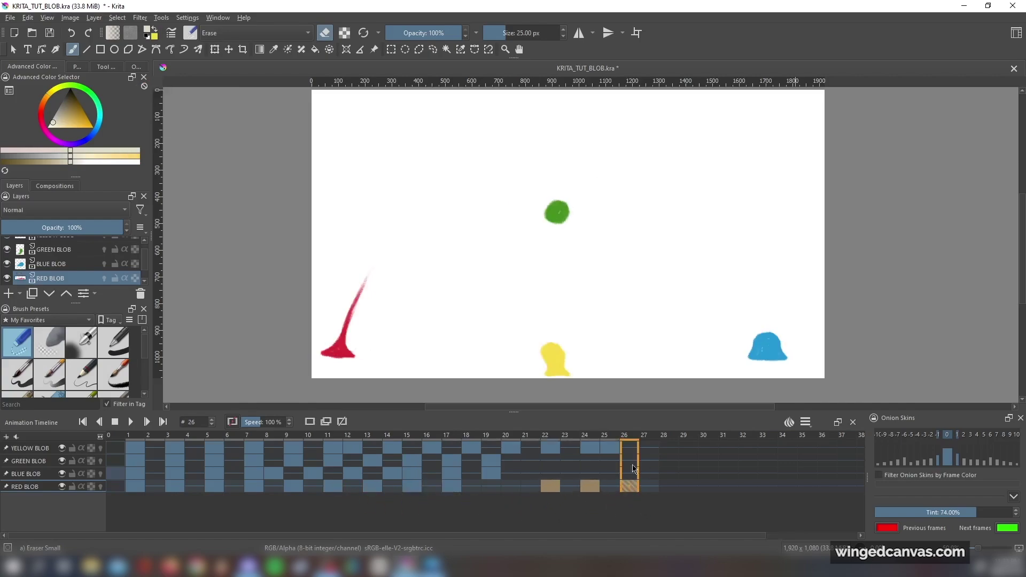
Preview the copied poses, comparing frames 22 and 26, and step to frame 27
left_click_drag(505, 435, 648, 440)
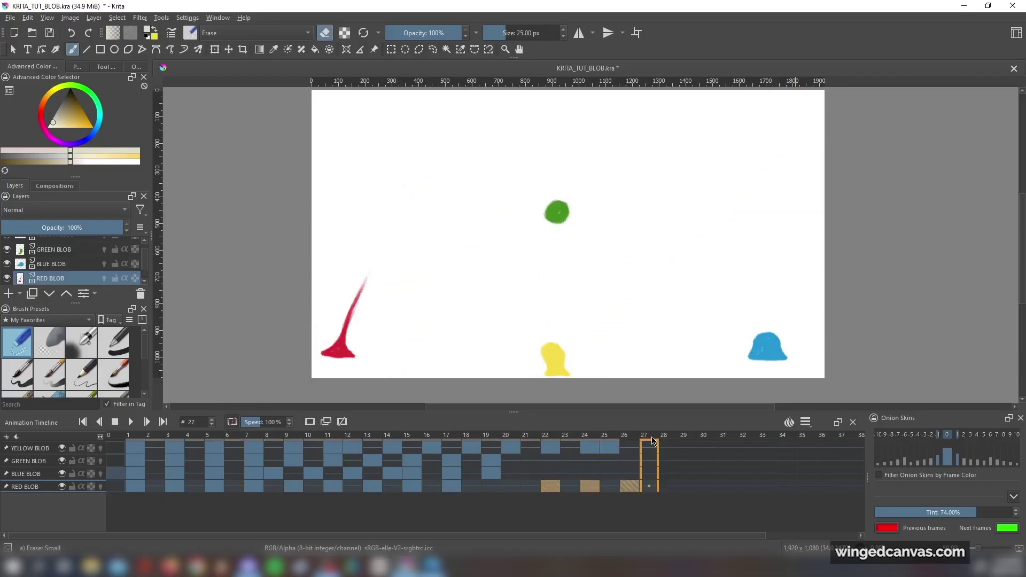
left_click(555, 490)
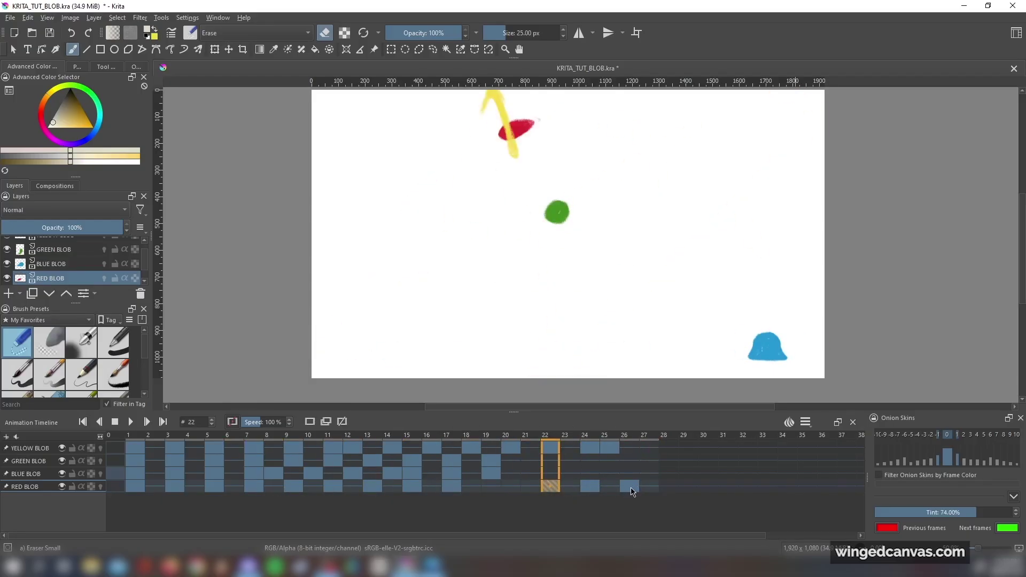
left_click(631, 492)
left_click(553, 489)
left_click(629, 490)
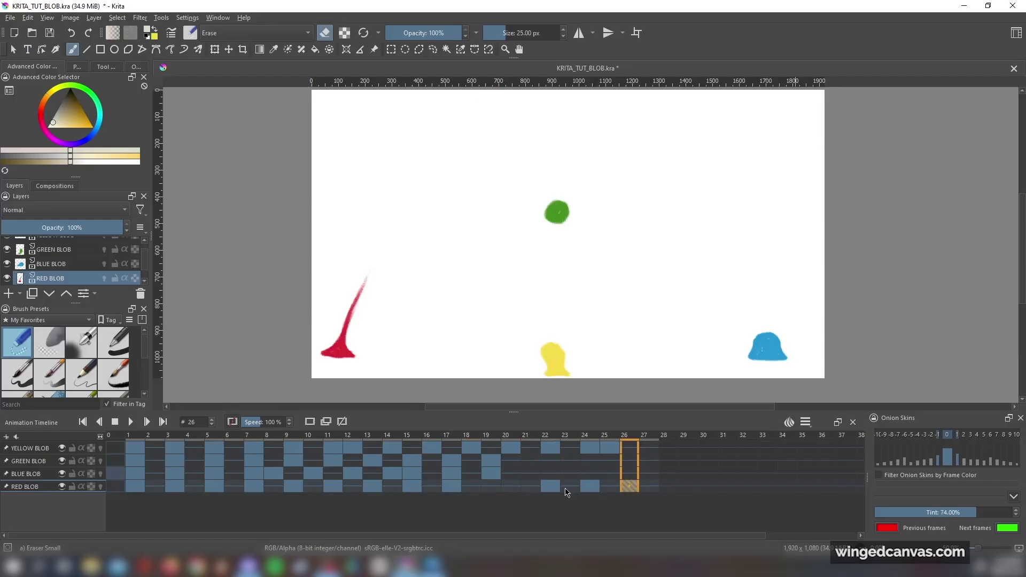
key("Right")
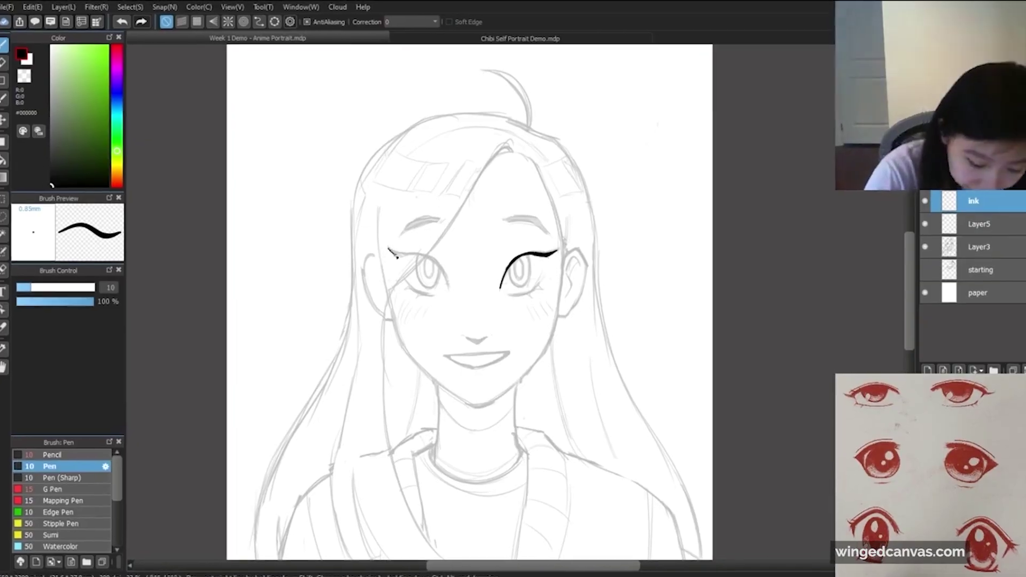
Draw a Pen stroke along the left eye's upper lid on the ink layer
left_click_drag(397, 257, 444, 265)
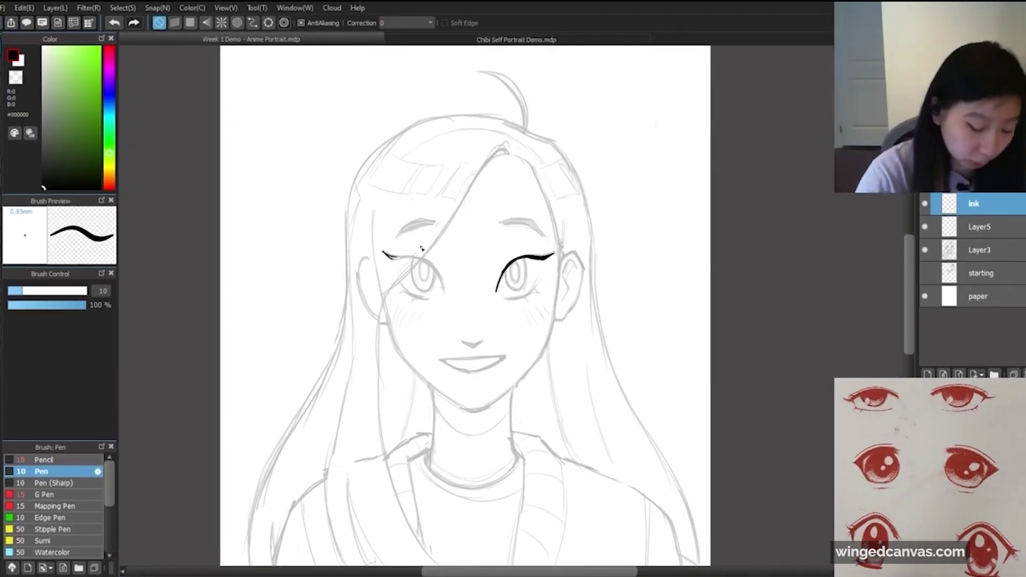